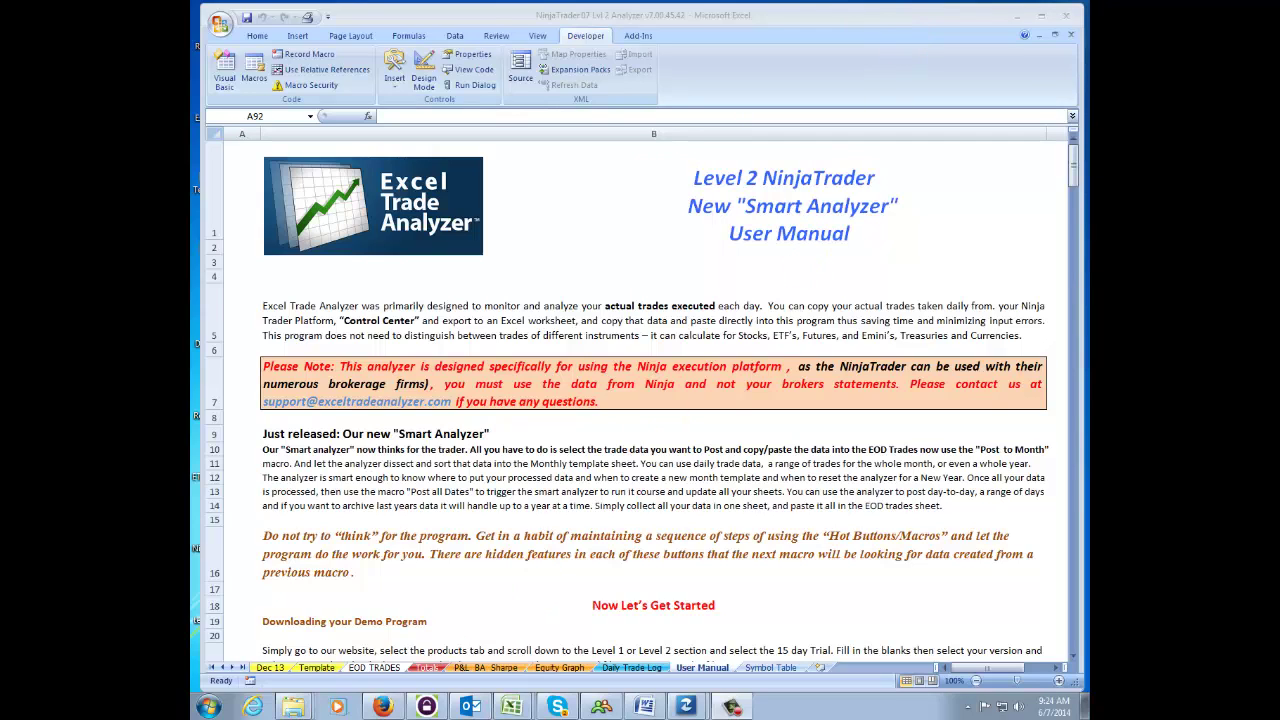
Step: Show the EOD TRADES sheet, scrolled right to its Profit through ETD columns
{"action": "left_click", "coordinate": [380, 670]}
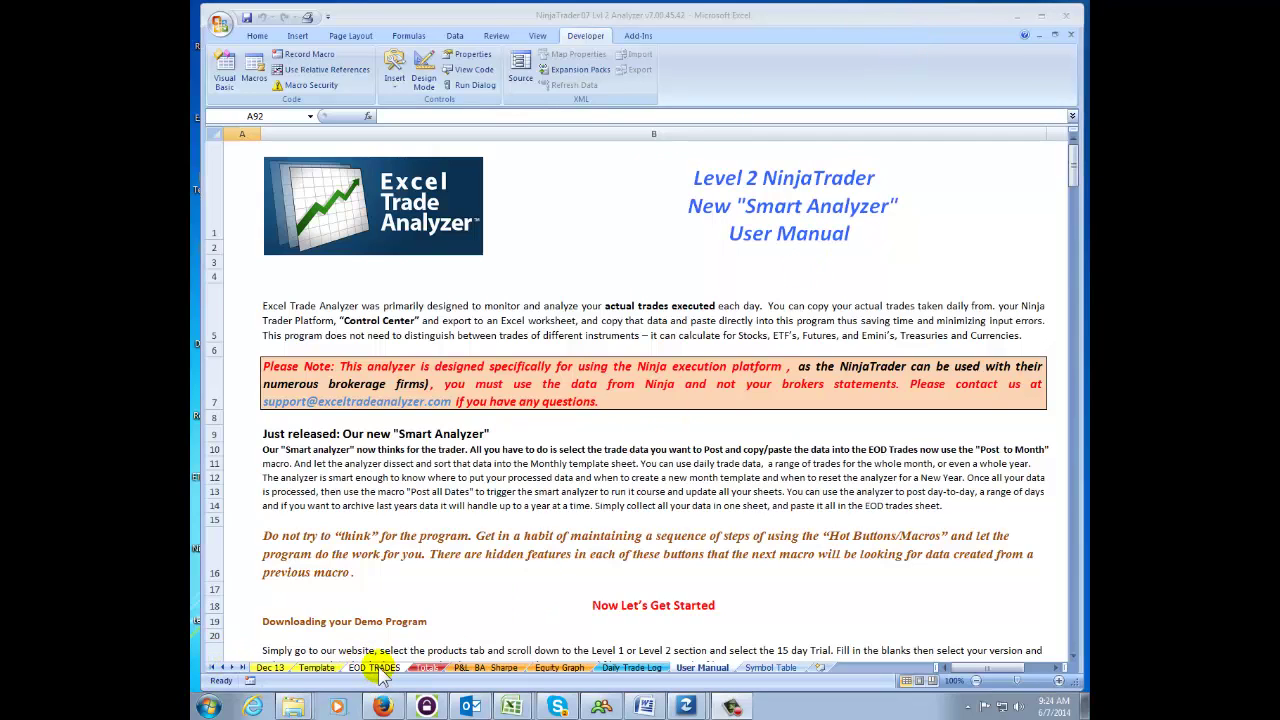
{"action": "left_click", "coordinate": [380, 670]}
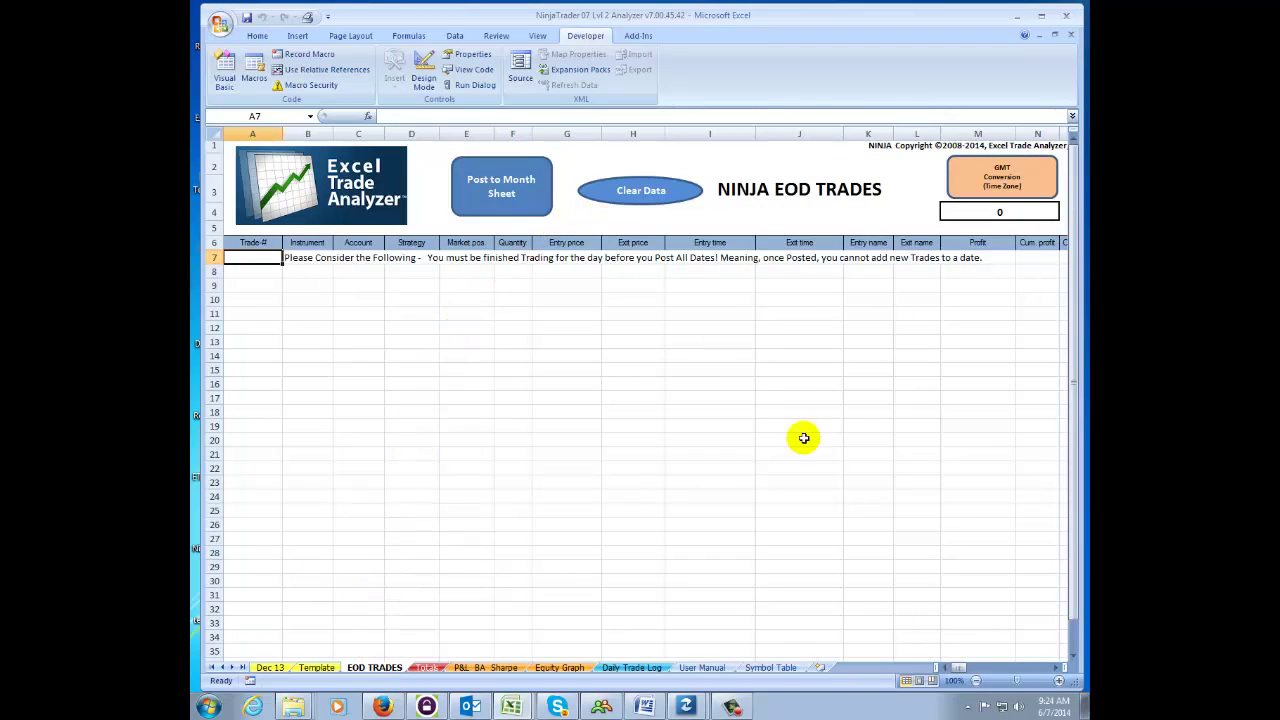
{"action": "left_click", "coordinate": [1058, 667]}
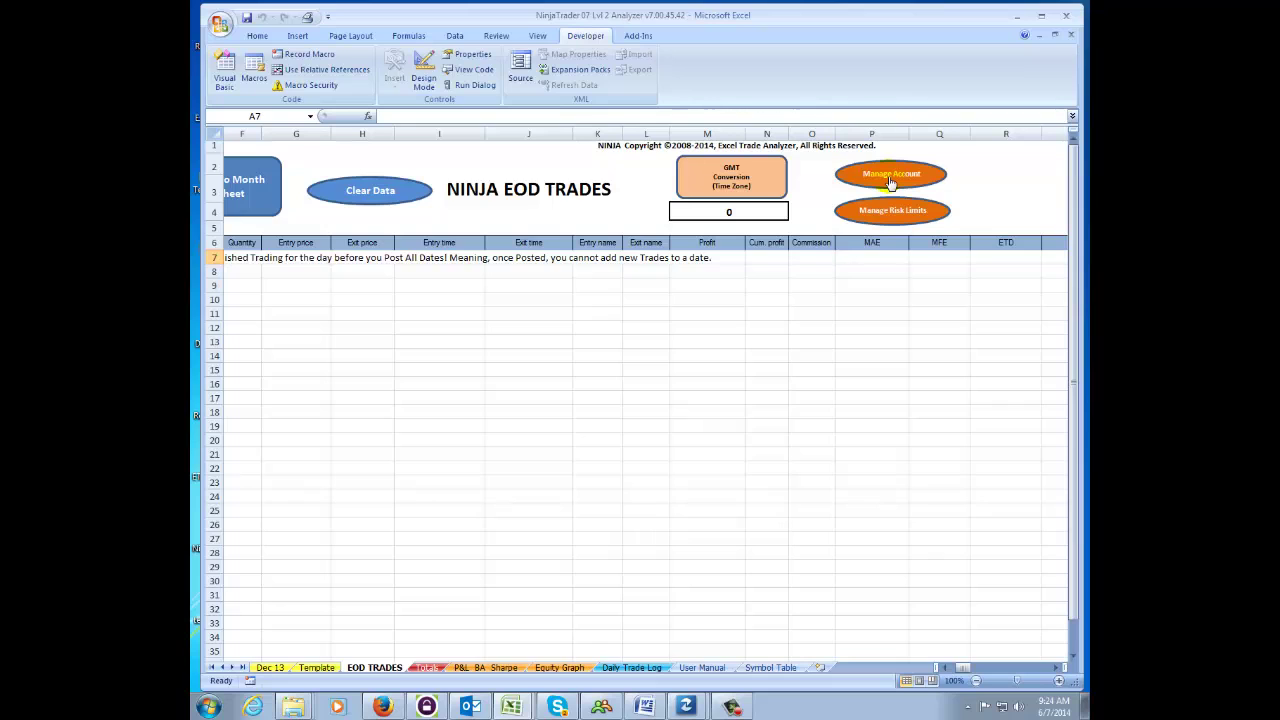
Step: Review the account size without changes, then bring up the risk limits showing Scratch 15 and Stop Out 120
{"action": "left_click", "coordinate": [890, 180]}
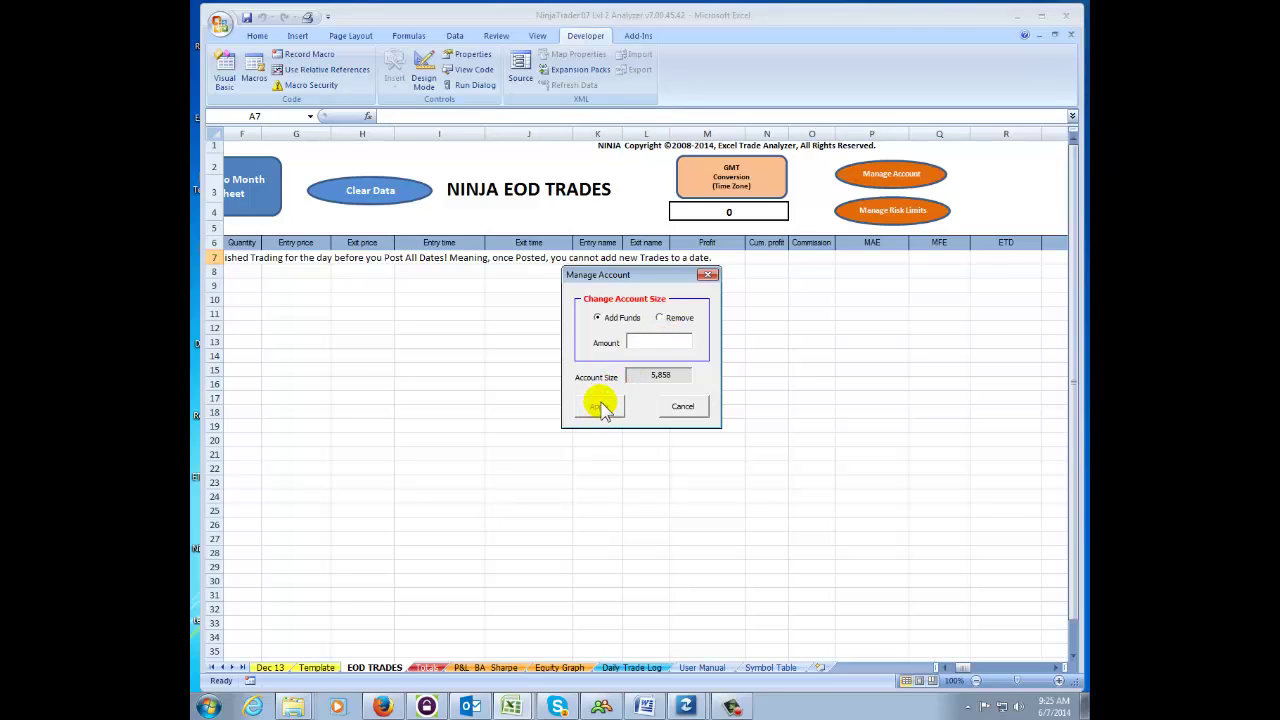
{"action": "left_click", "coordinate": [683, 407]}
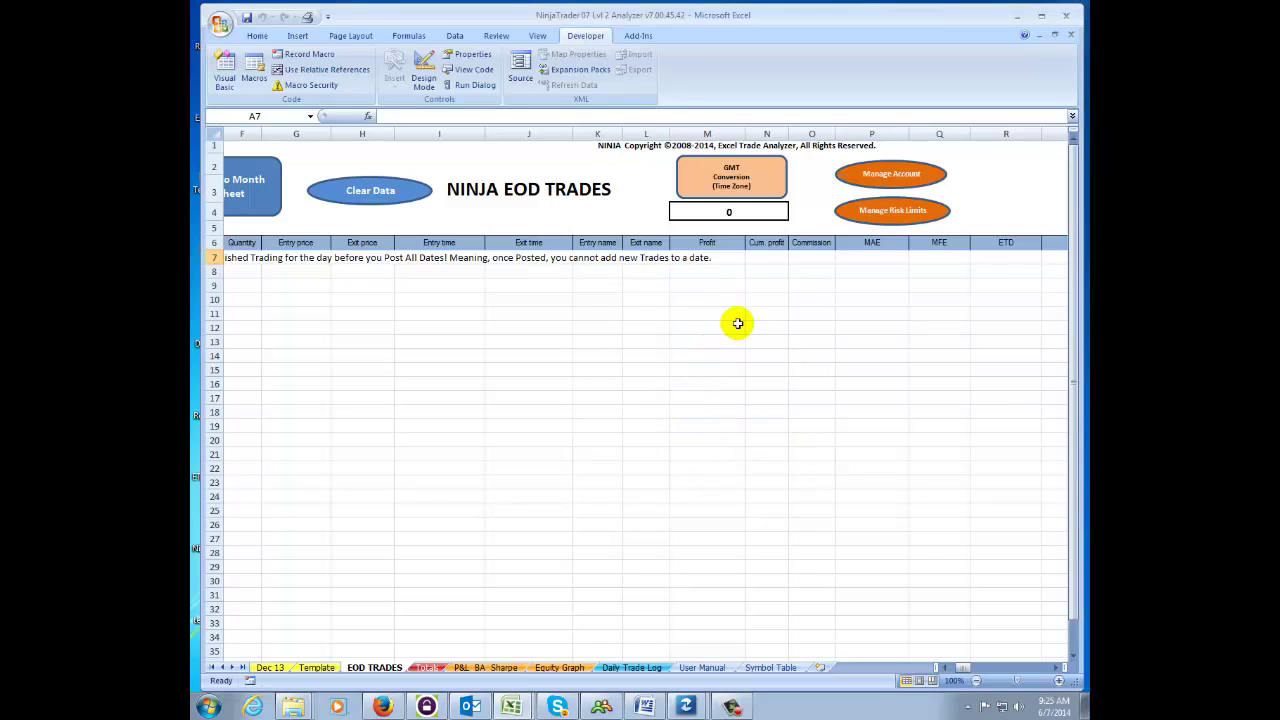
{"action": "left_click", "coordinate": [890, 218]}
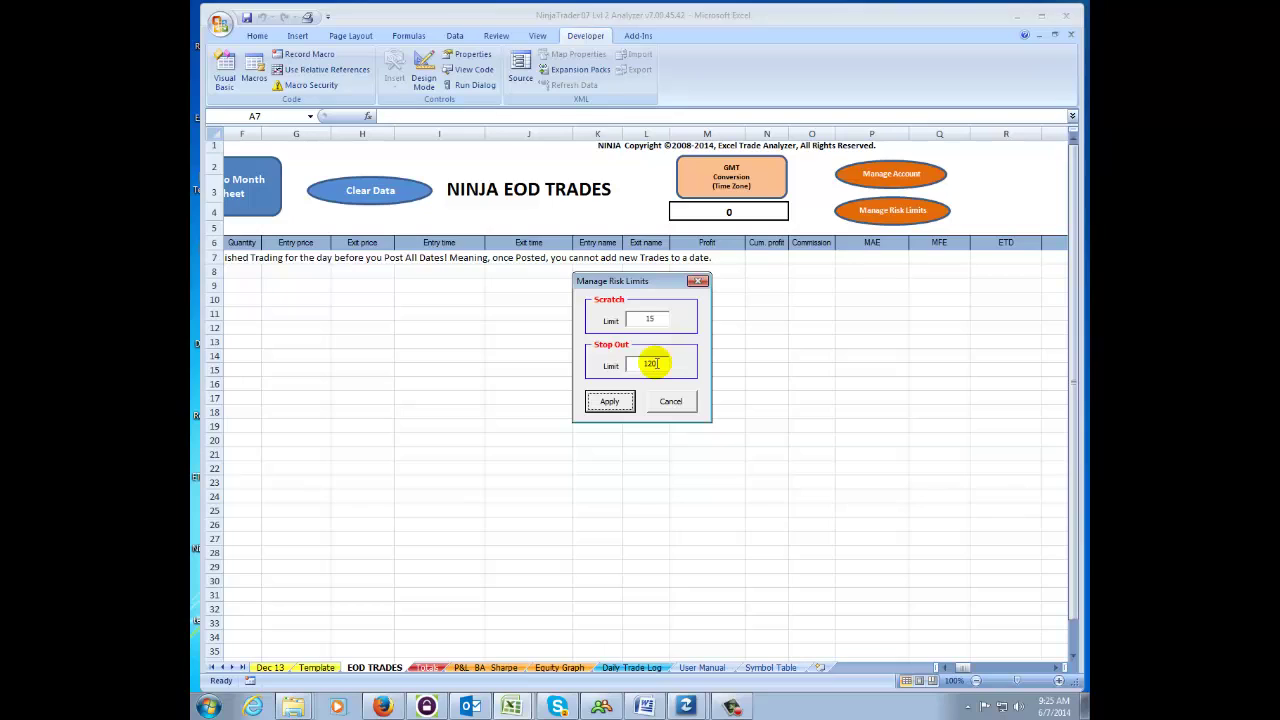
Step: Apply the risk limits of Scratch 15 and Stop Out 120
{"action": "left_click", "coordinate": [610, 403]}
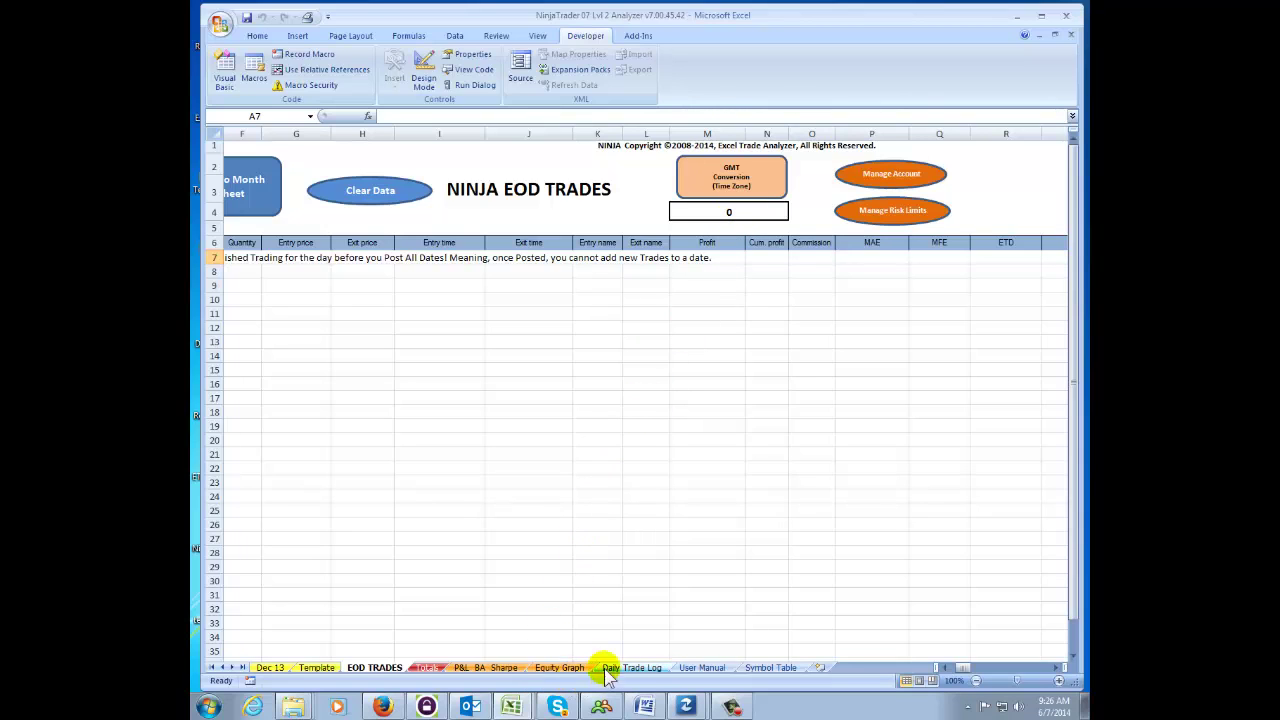
Step: Switch to the Symbol Table sheet of tick values, tick measurements and per-side commissions
{"action": "left_click", "coordinate": [771, 668]}
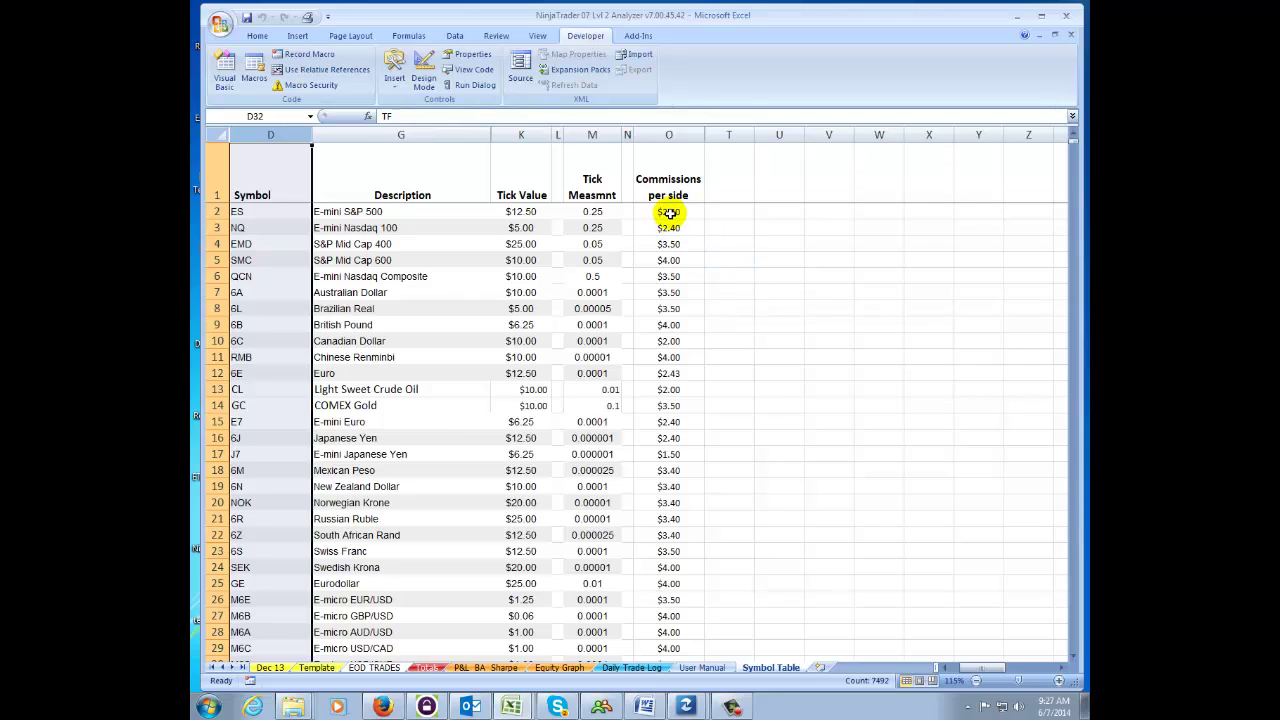
{"action": "left_click_drag", "start_coordinate": [667, 214], "coordinate": [686, 506]}
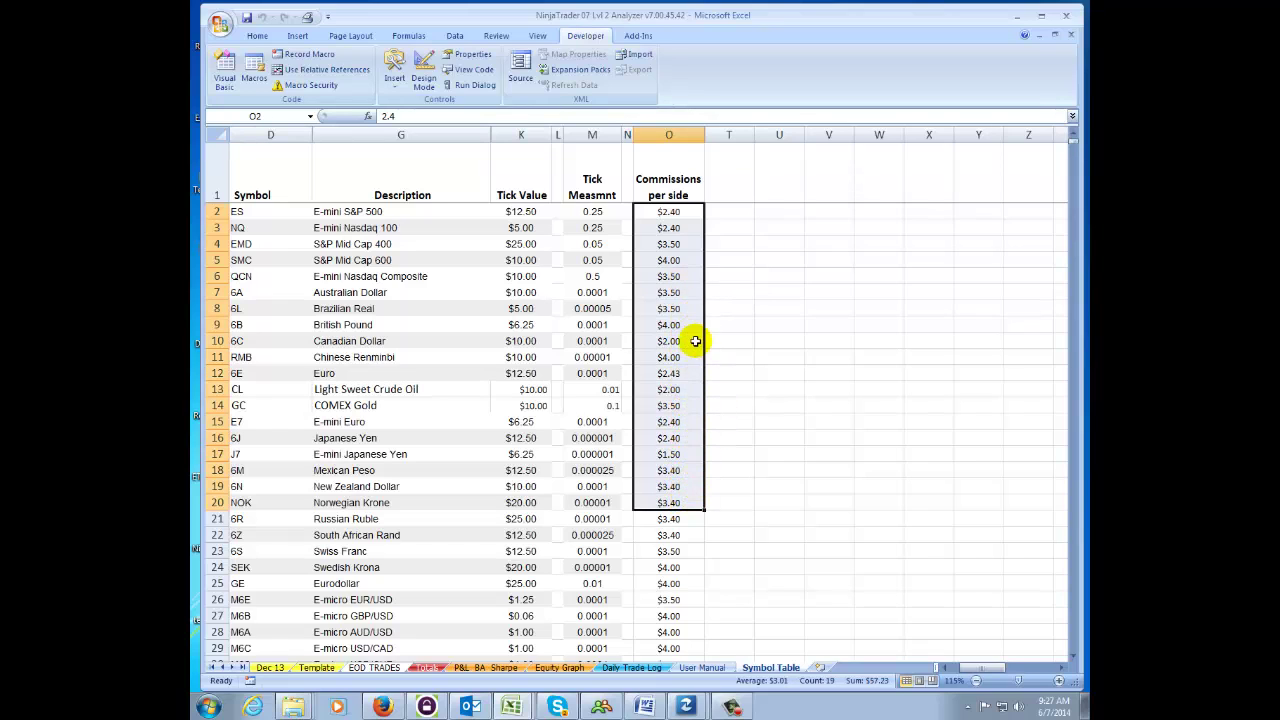
{"action": "left_click", "coordinate": [667, 211]}
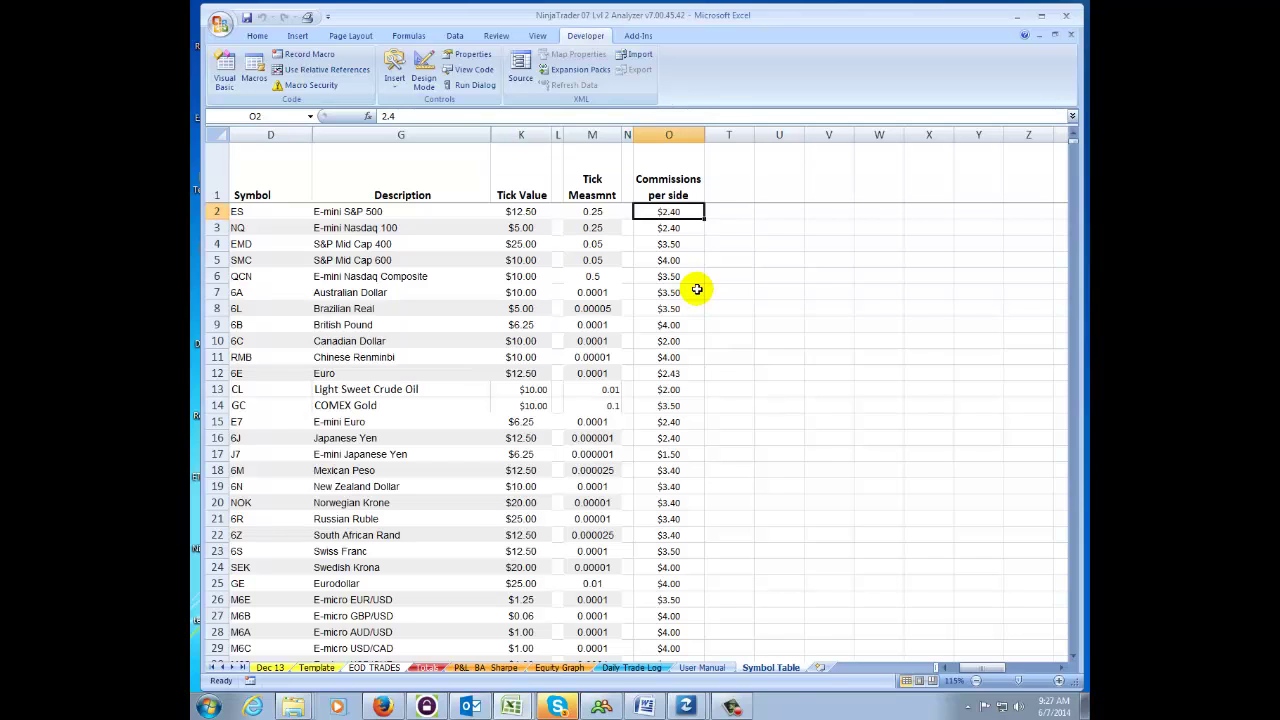
Step: Scroll down the Symbol Table to the stock symbols beginning with AACC around row 142
{"action": "scroll", "coordinate": [730, 251], "scroll_direction": "down", "scroll_amount": 16}
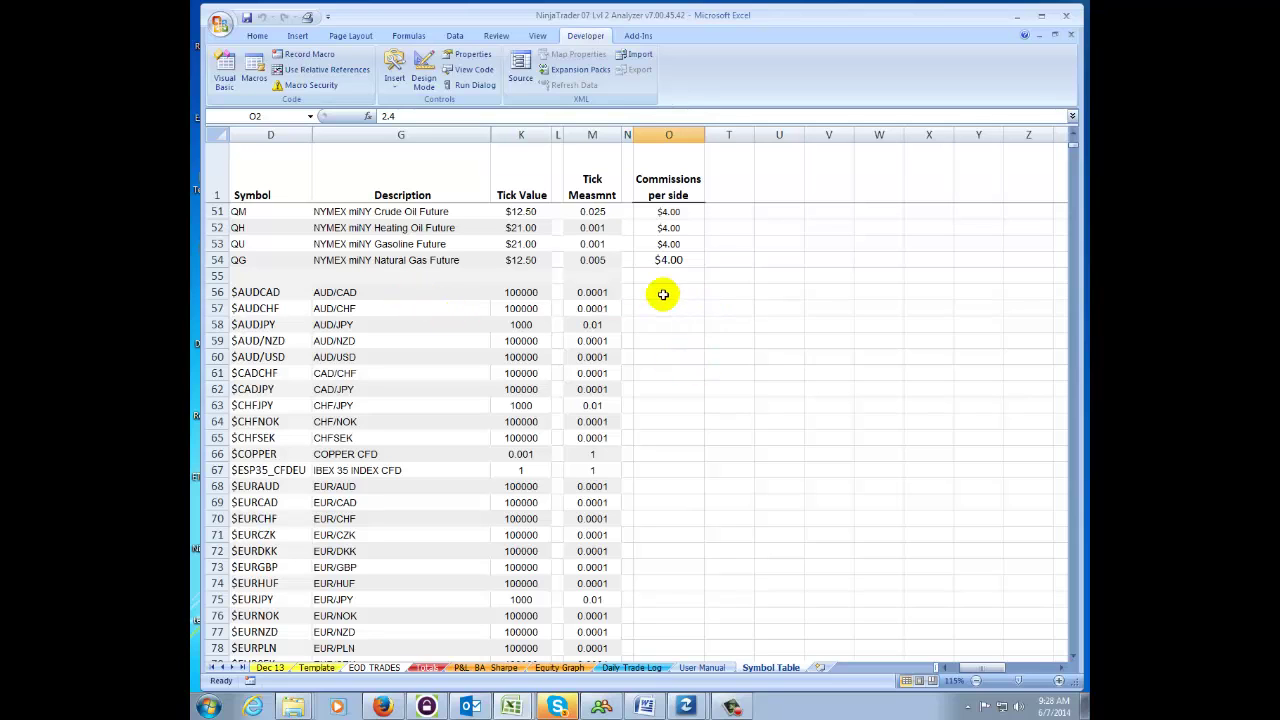
{"action": "scroll", "coordinate": [694, 330], "scroll_direction": "down", "scroll_amount": 5}
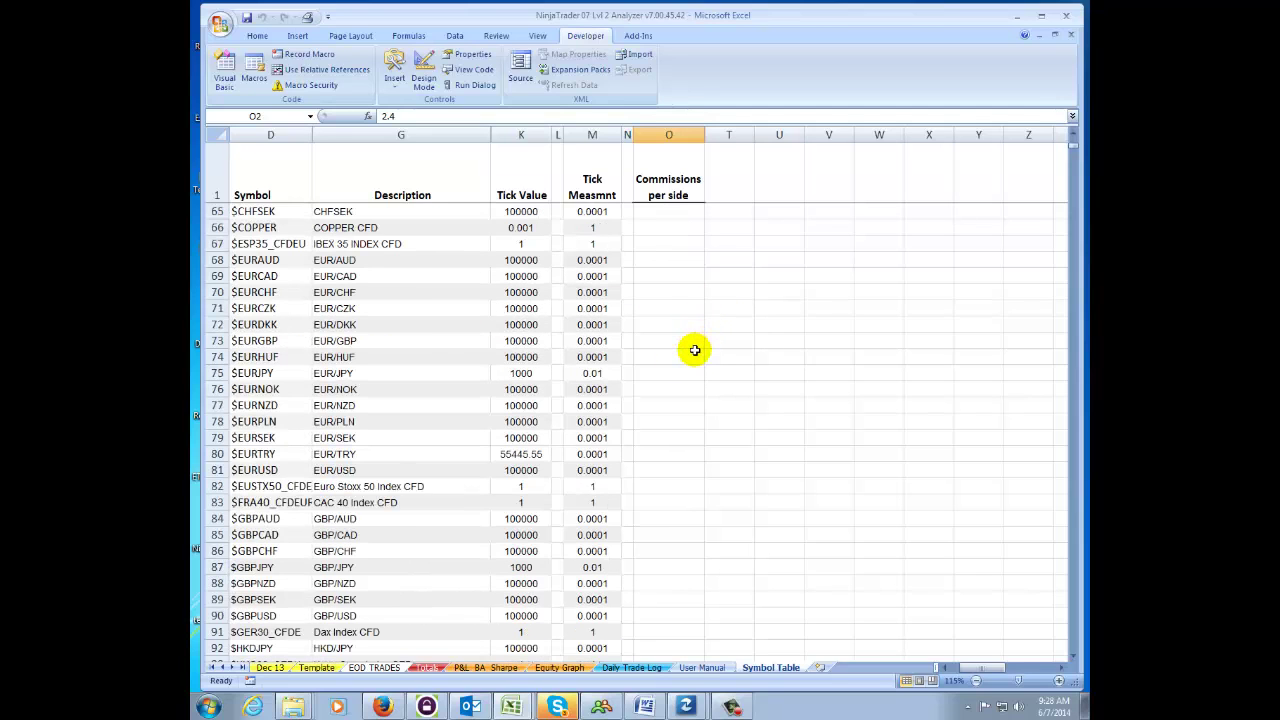
{"action": "scroll", "coordinate": [694, 350], "scroll_direction": "down", "scroll_amount": 5}
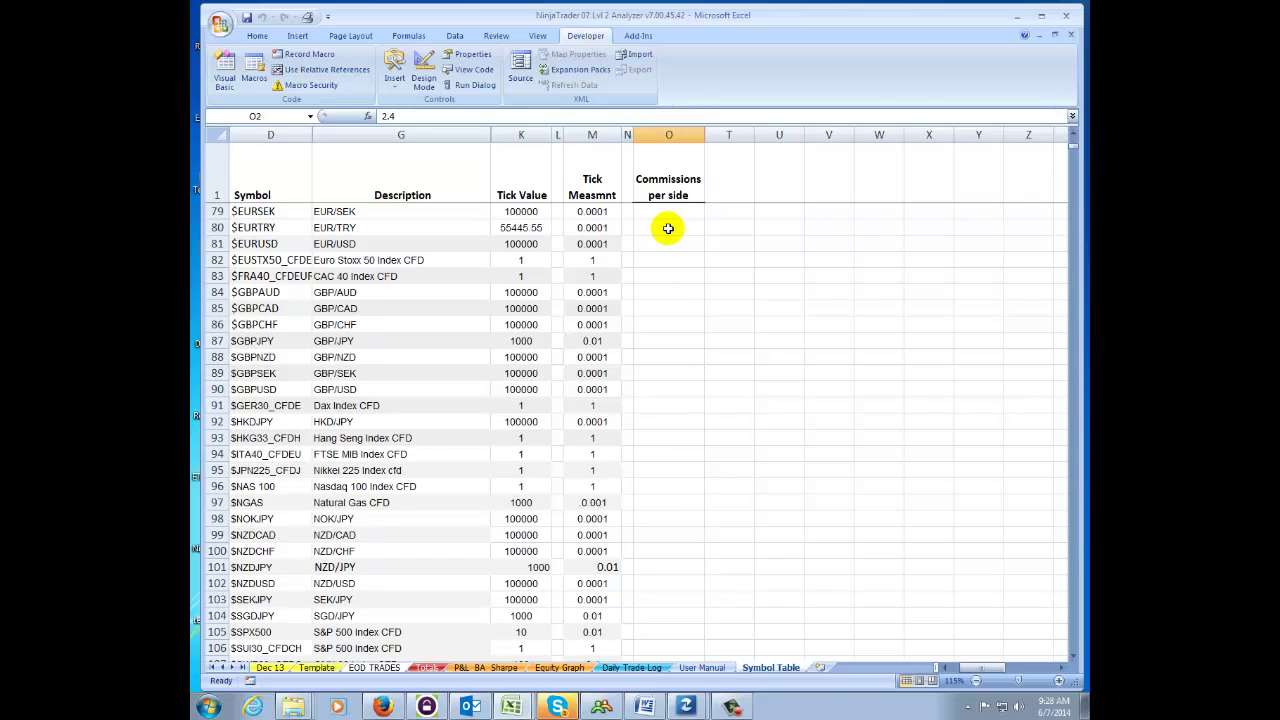
{"action": "scroll", "coordinate": [666, 240], "scroll_direction": "down", "scroll_amount": 14}
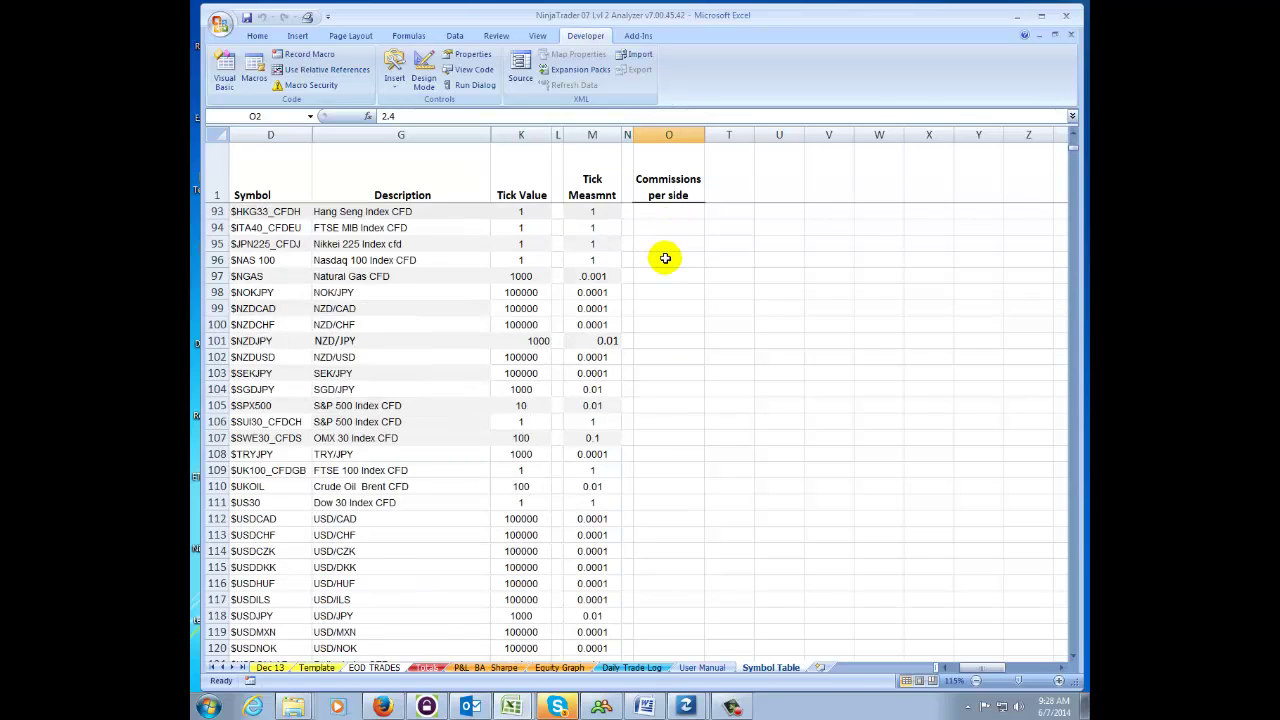
{"action": "scroll", "coordinate": [665, 263], "scroll_direction": "down", "scroll_amount": 7}
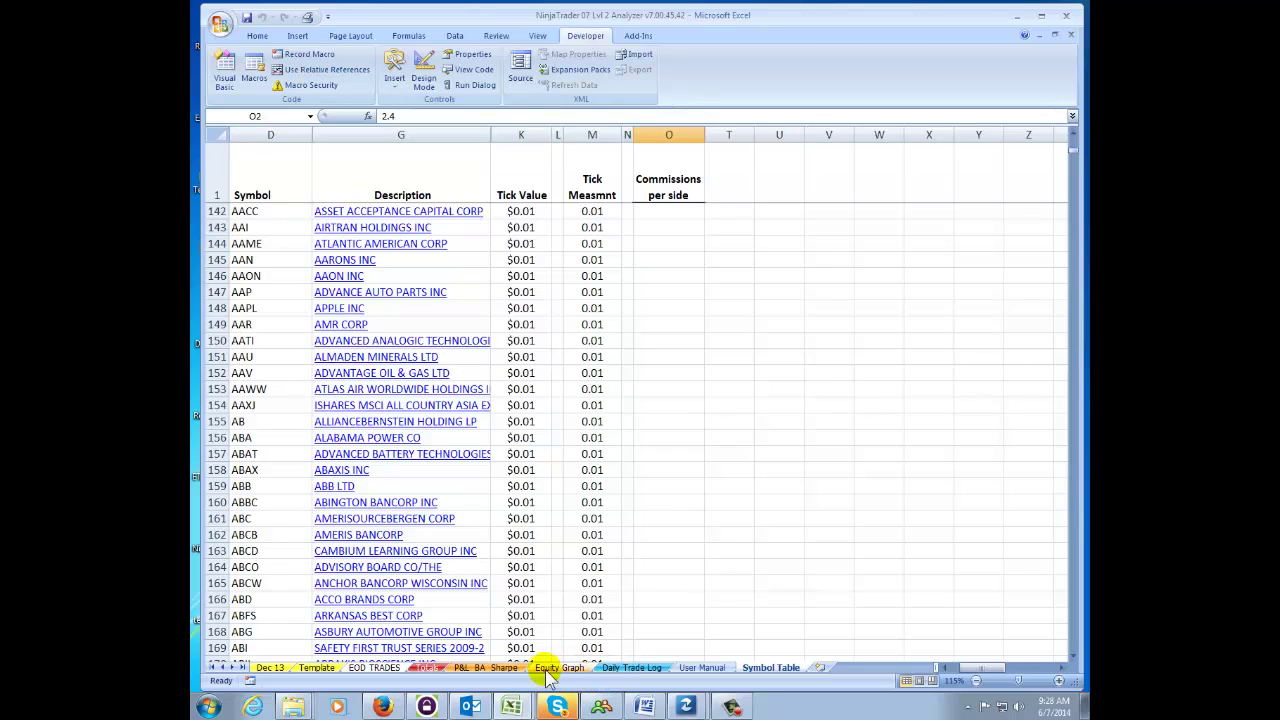
Step: Show the Template sheet's NinjaTrader Monthly Trading Log from column A
{"action": "left_click", "coordinate": [316, 667]}
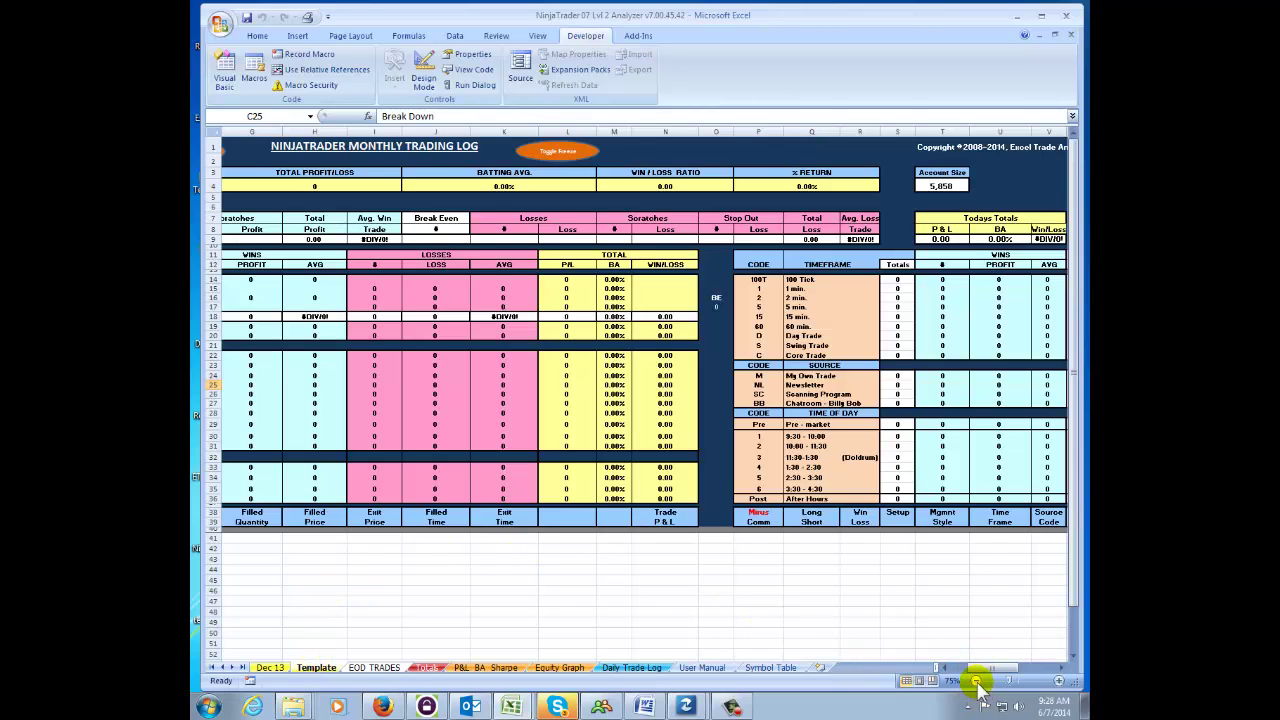
{"action": "left_click_drag", "start_coordinate": [975, 668], "coordinate": [953, 667]}
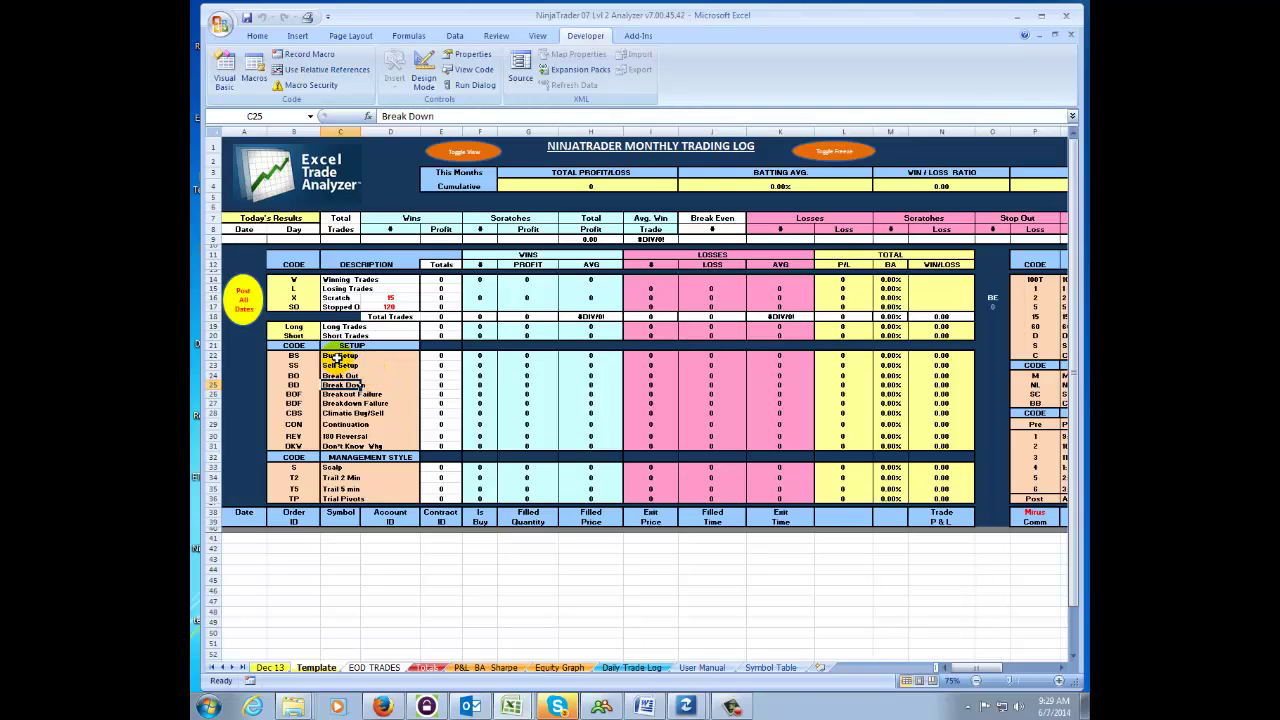
{"action": "left_click_drag", "start_coordinate": [338, 356], "coordinate": [328, 426]}
{"action": "left_click_drag", "start_coordinate": [295, 360], "coordinate": [300, 446]}
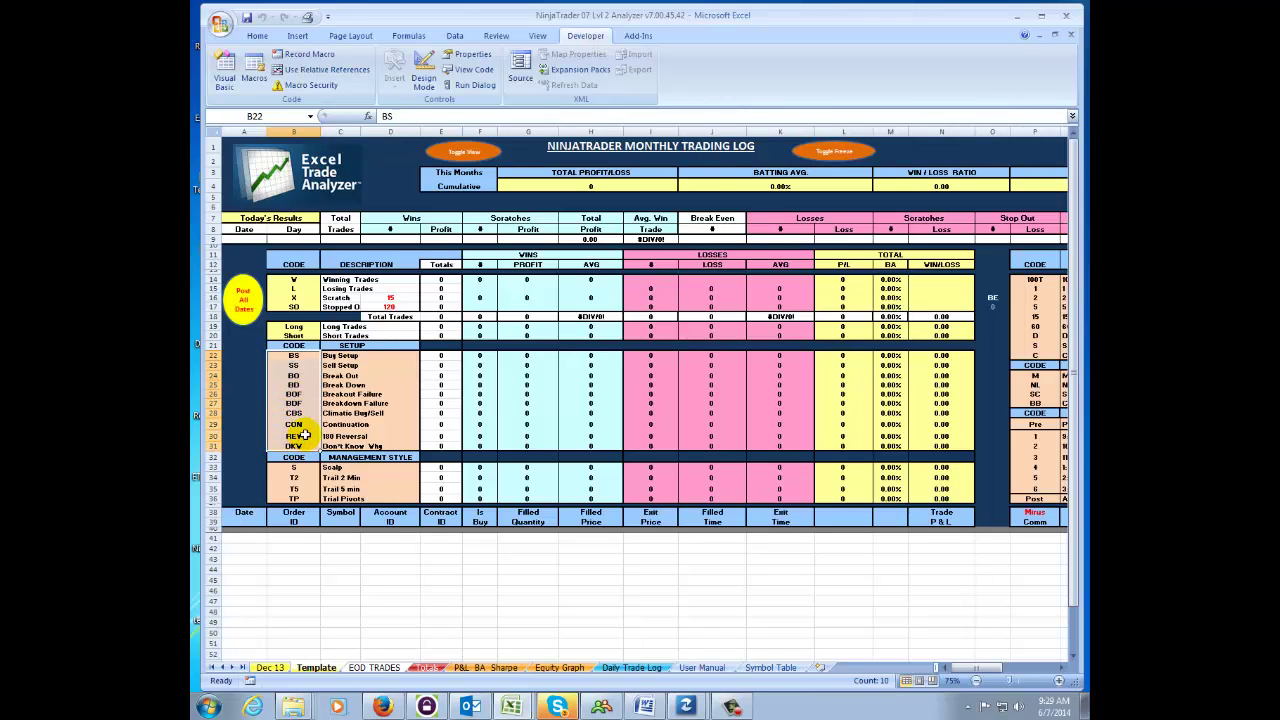
{"action": "left_click", "coordinate": [335, 467]}
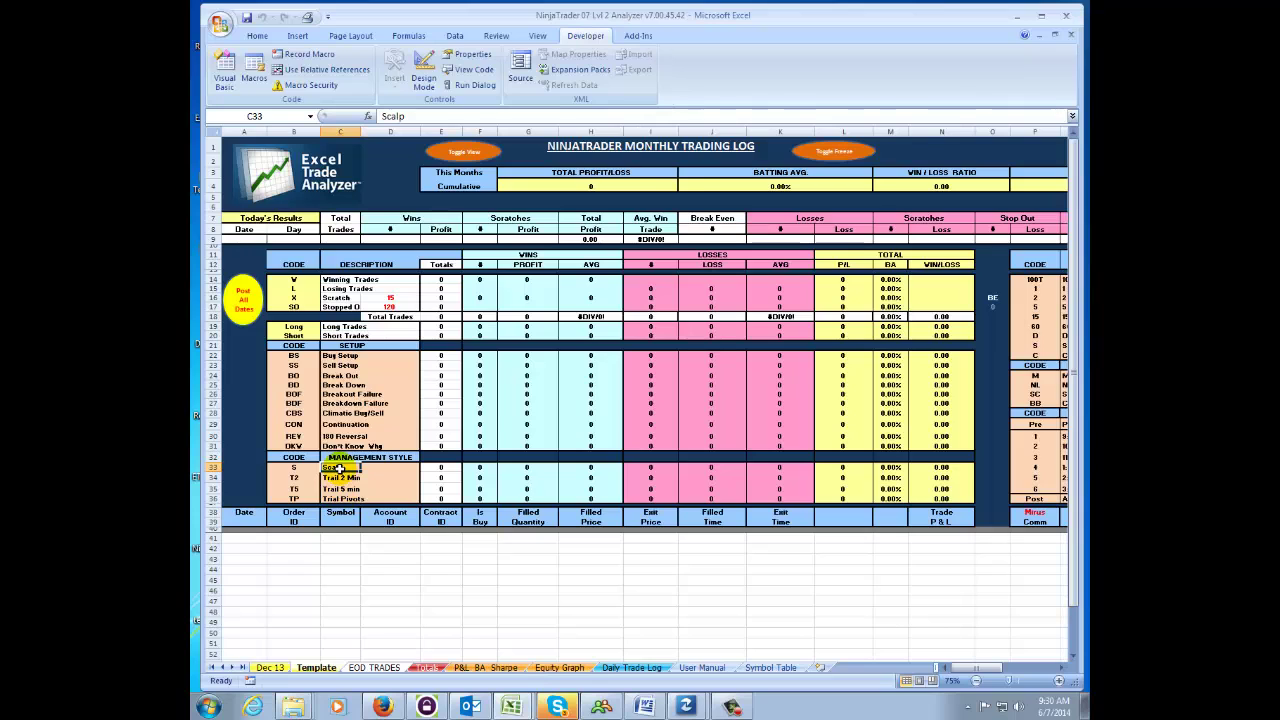
{"action": "left_click_drag", "start_coordinate": [340, 467], "coordinate": [357, 497]}
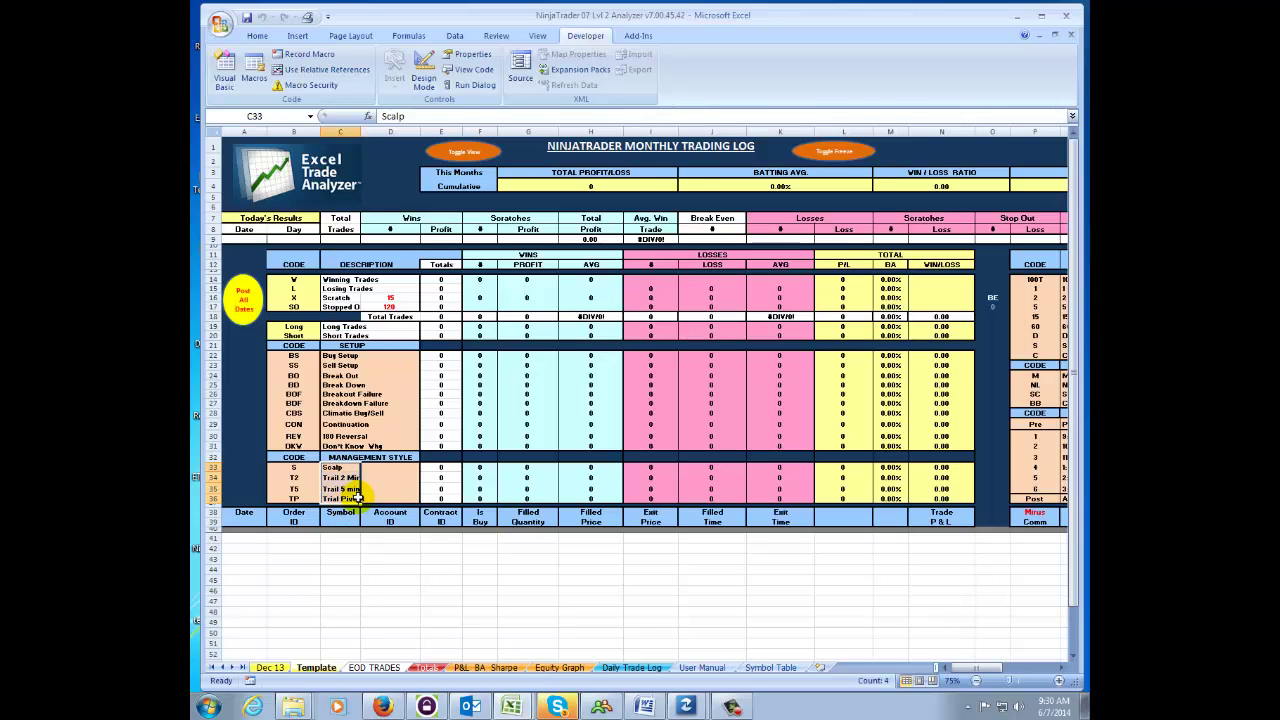
{"action": "left_click", "coordinate": [1058, 668]}
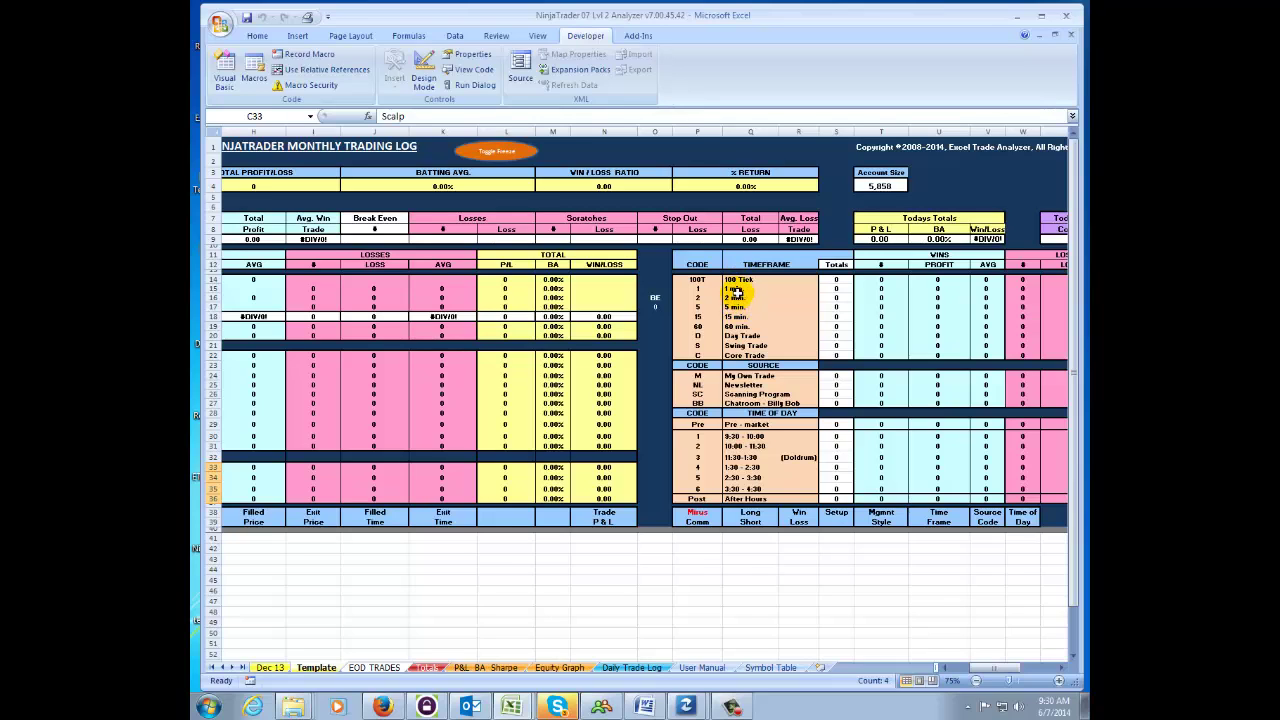
{"action": "left_click_drag", "start_coordinate": [740, 283], "coordinate": [745, 351]}
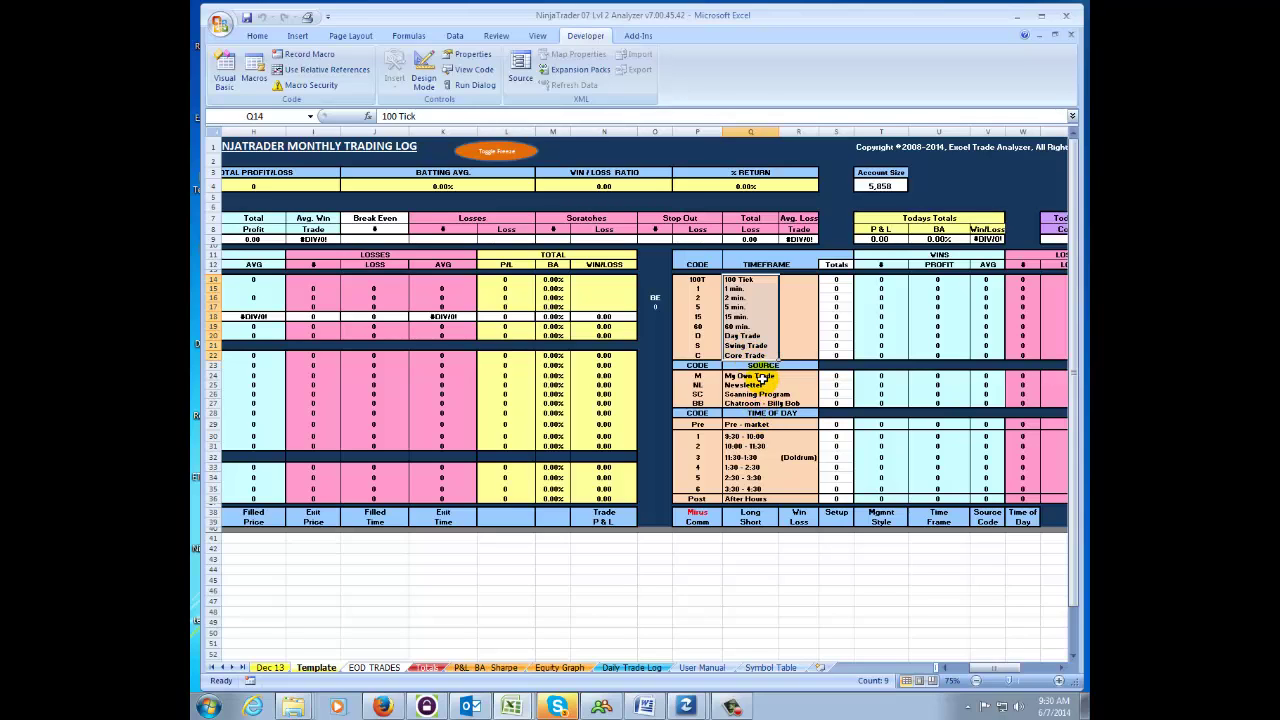
{"action": "left_click", "coordinate": [748, 377]}
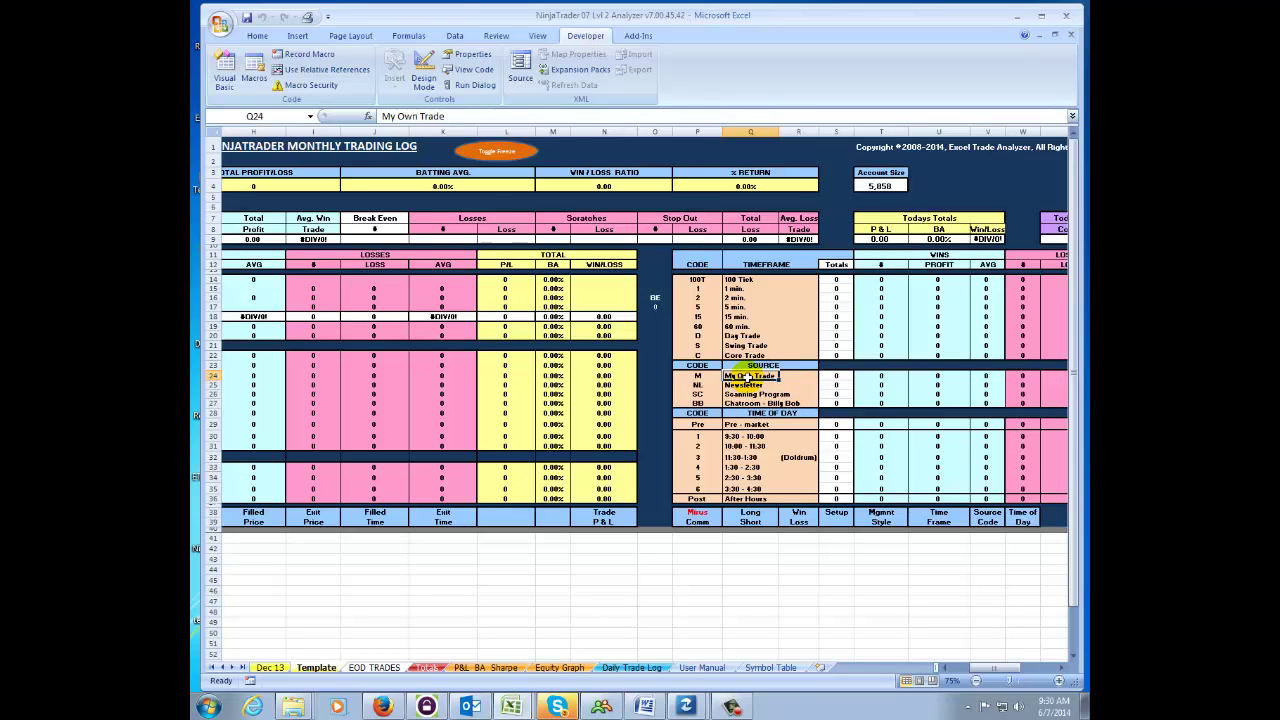
{"action": "left_click_drag", "start_coordinate": [748, 376], "coordinate": [752, 404]}
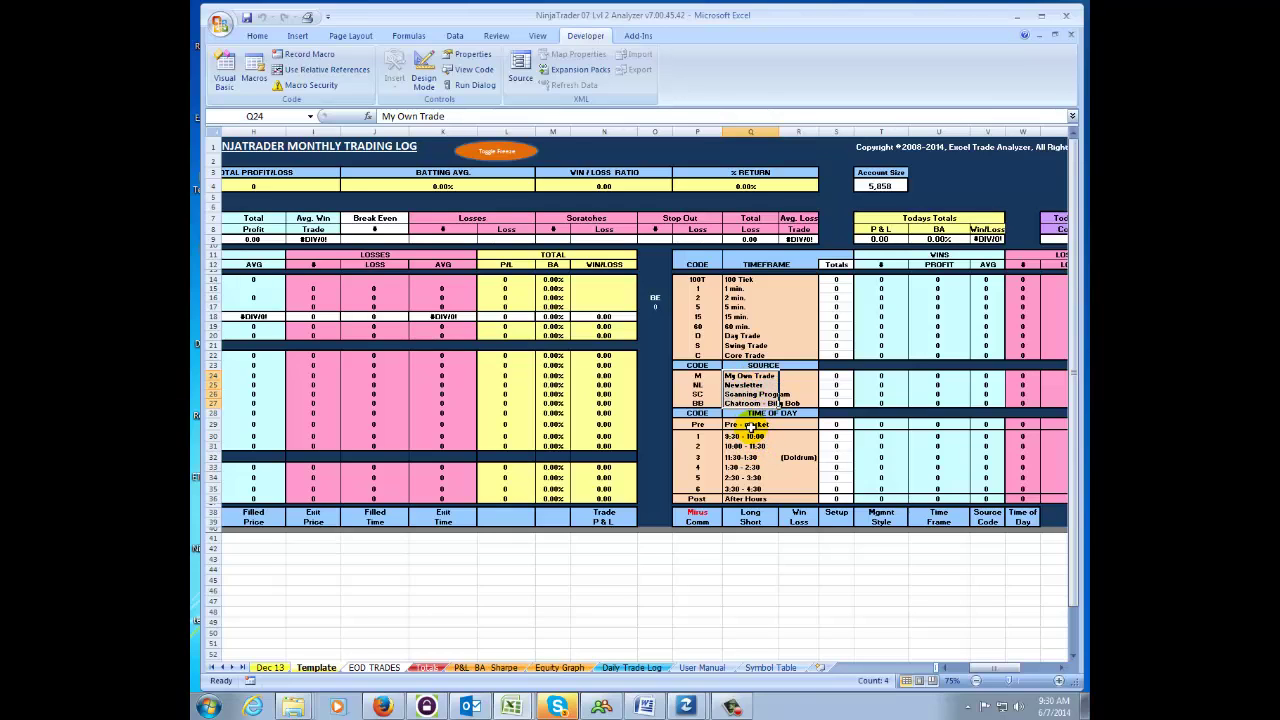
{"action": "left_click_drag", "start_coordinate": [750, 426], "coordinate": [745, 497]}
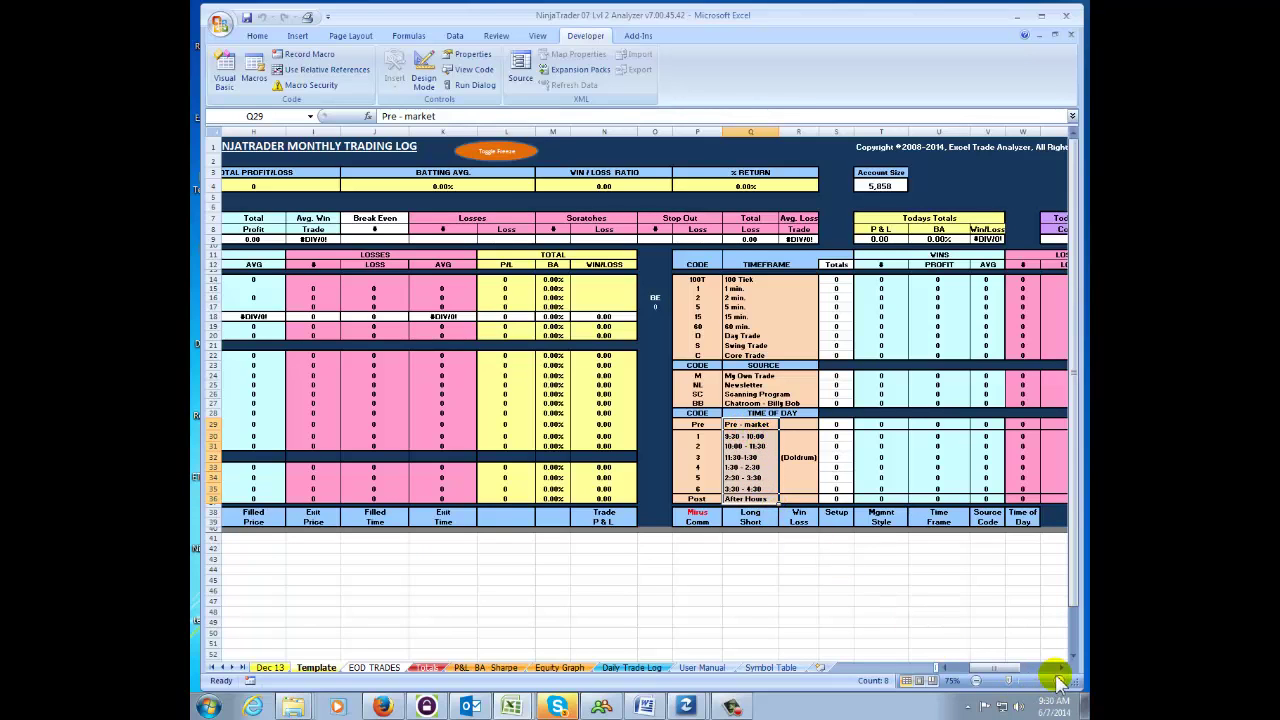
{"action": "left_click_drag", "start_coordinate": [1060, 672], "coordinate": [1061, 675]}
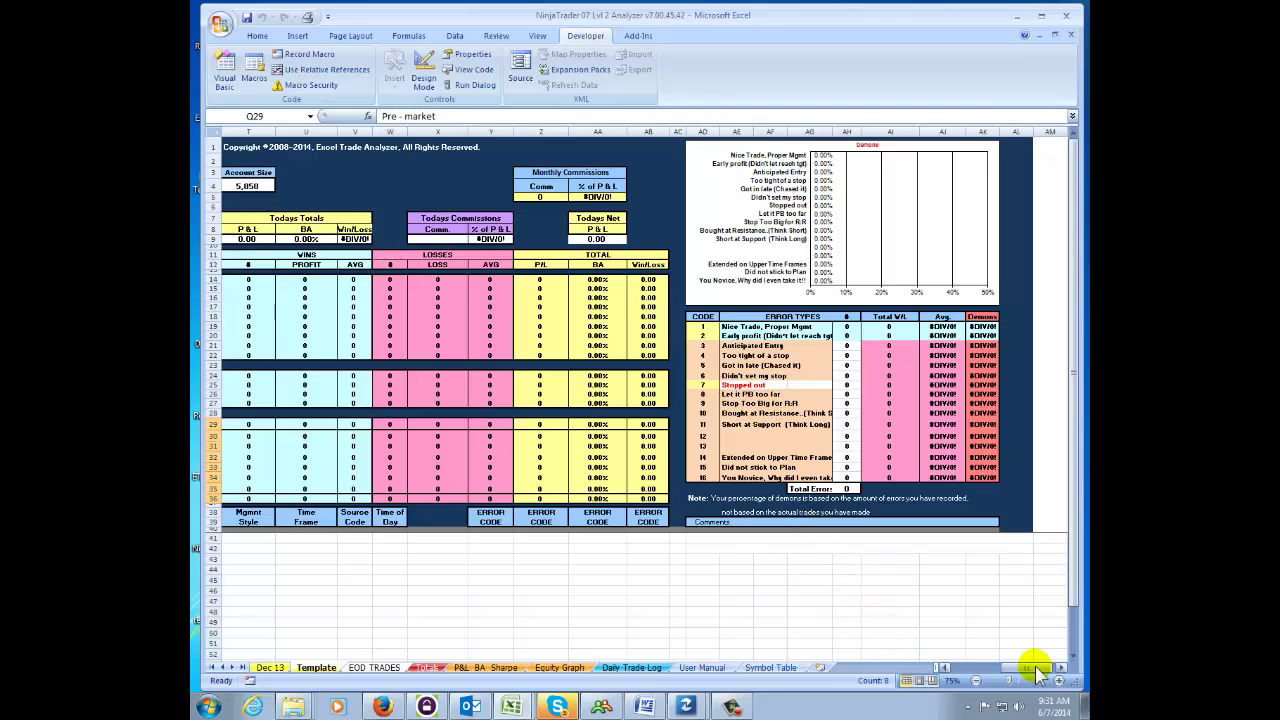
{"action": "left_click_drag", "start_coordinate": [1036, 676], "coordinate": [970, 672]}
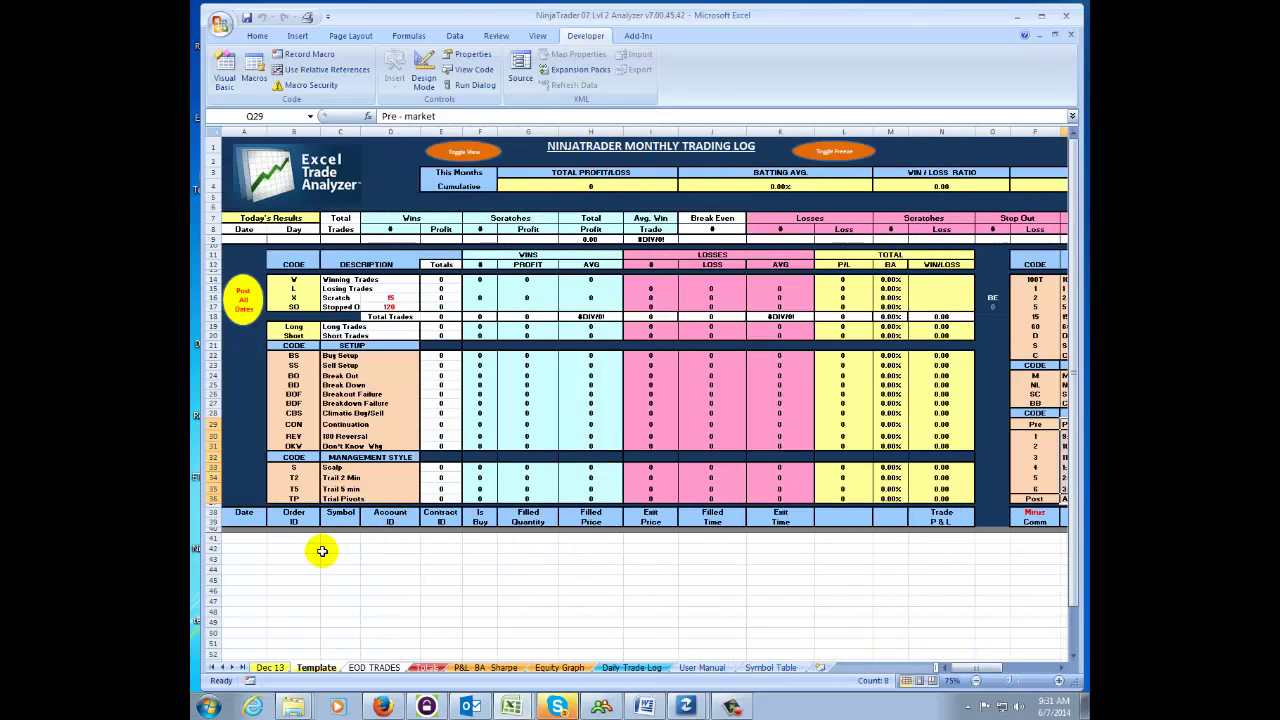
Step: On the Dec 13 sheet, review the first trade's symbol 6E, Buy direction and filled quantity
{"action": "left_click", "coordinate": [270, 668]}
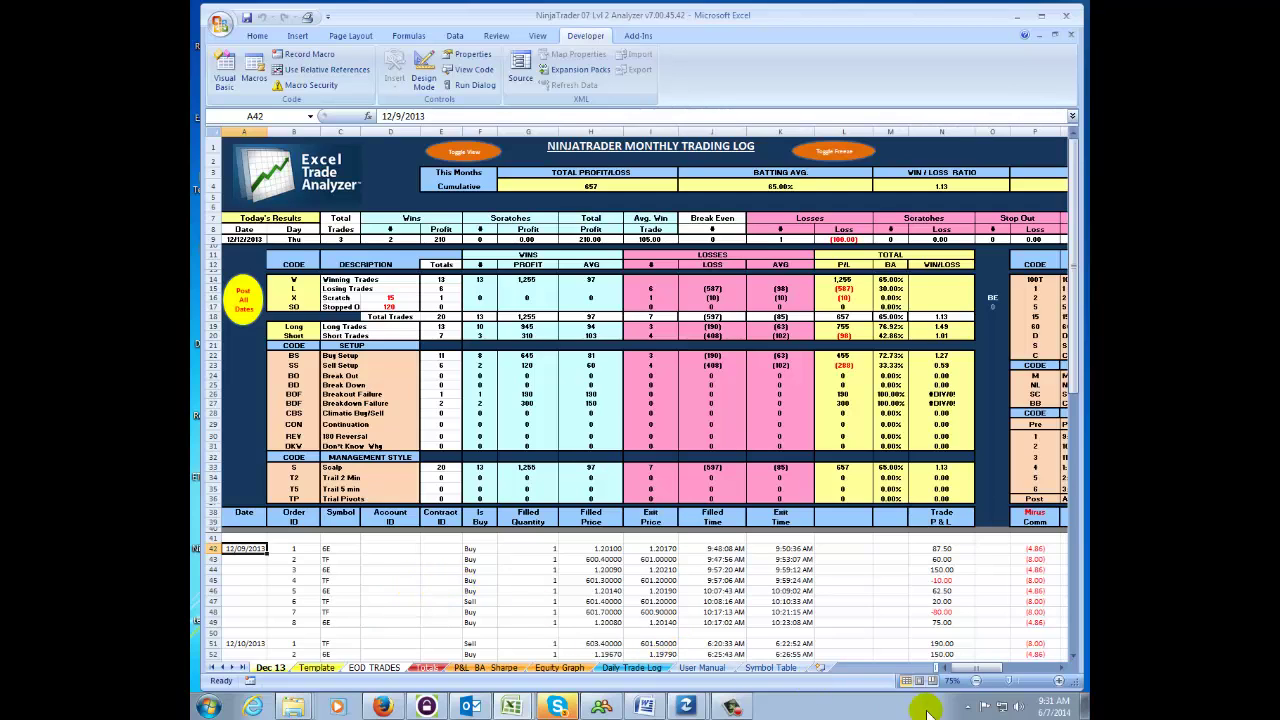
{"action": "left_click", "coordinate": [1061, 667]}
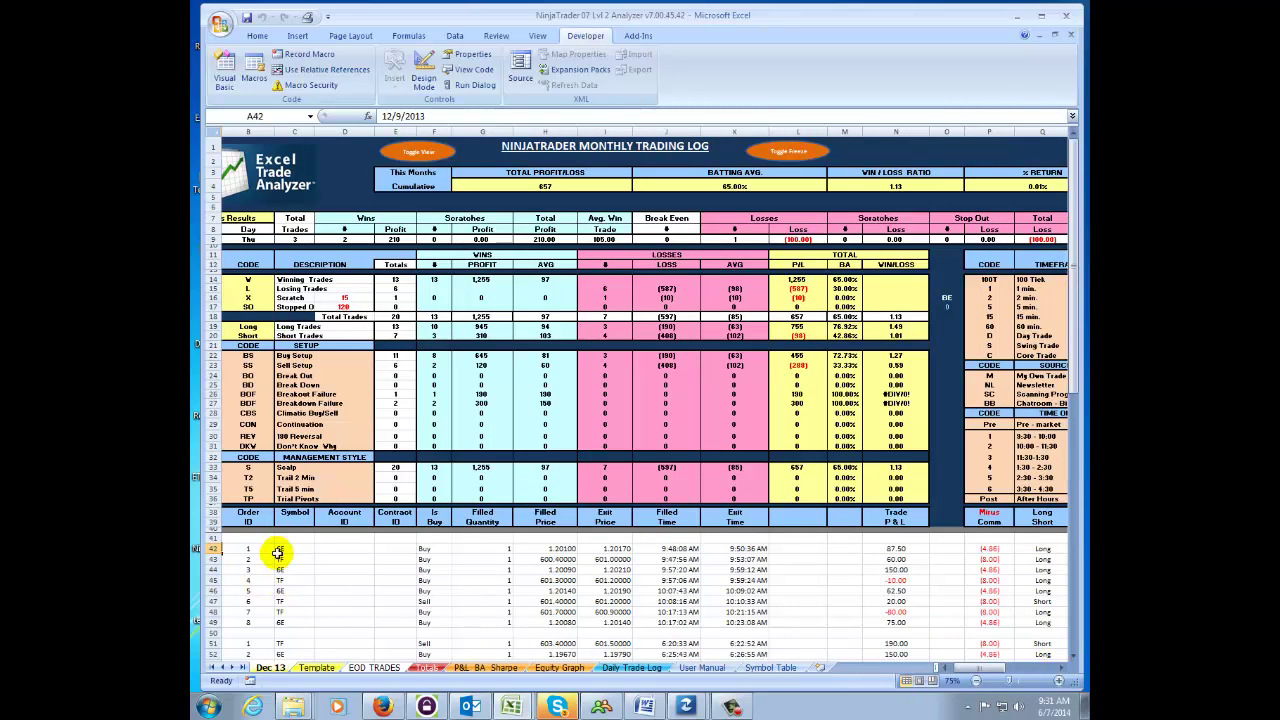
{"action": "left_click", "coordinate": [290, 548]}
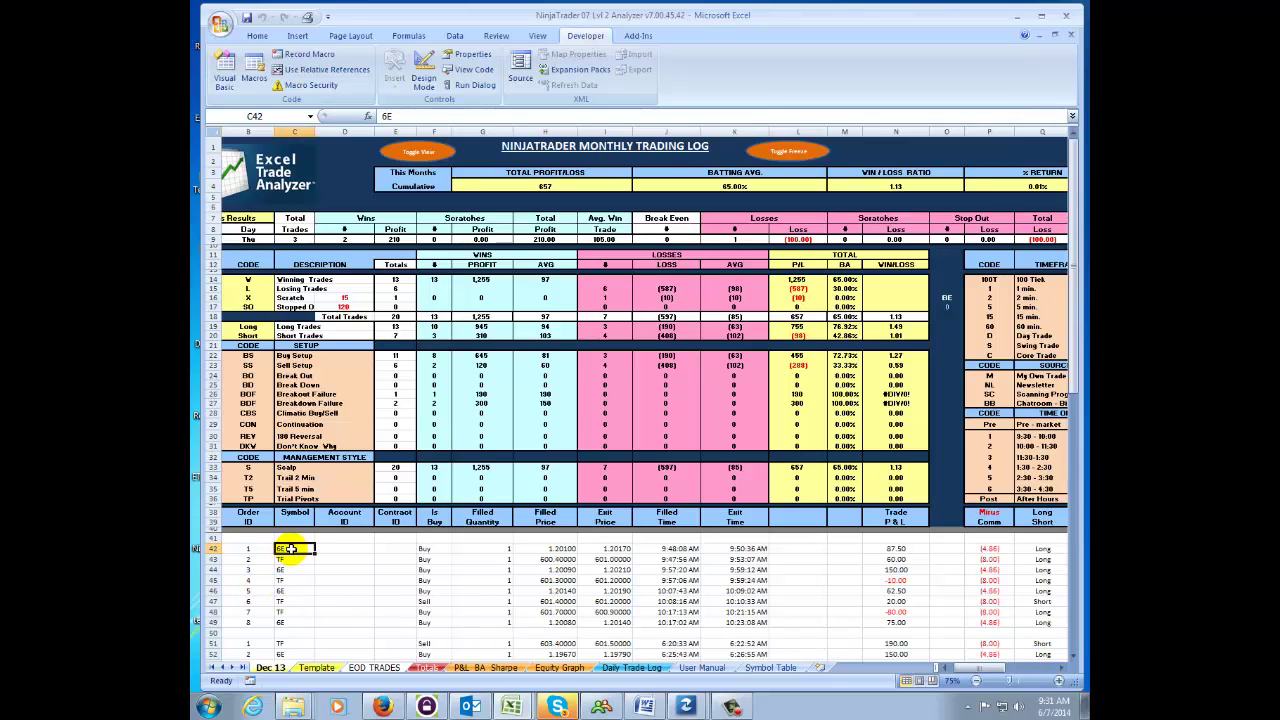
{"action": "left_click", "coordinate": [441, 549]}
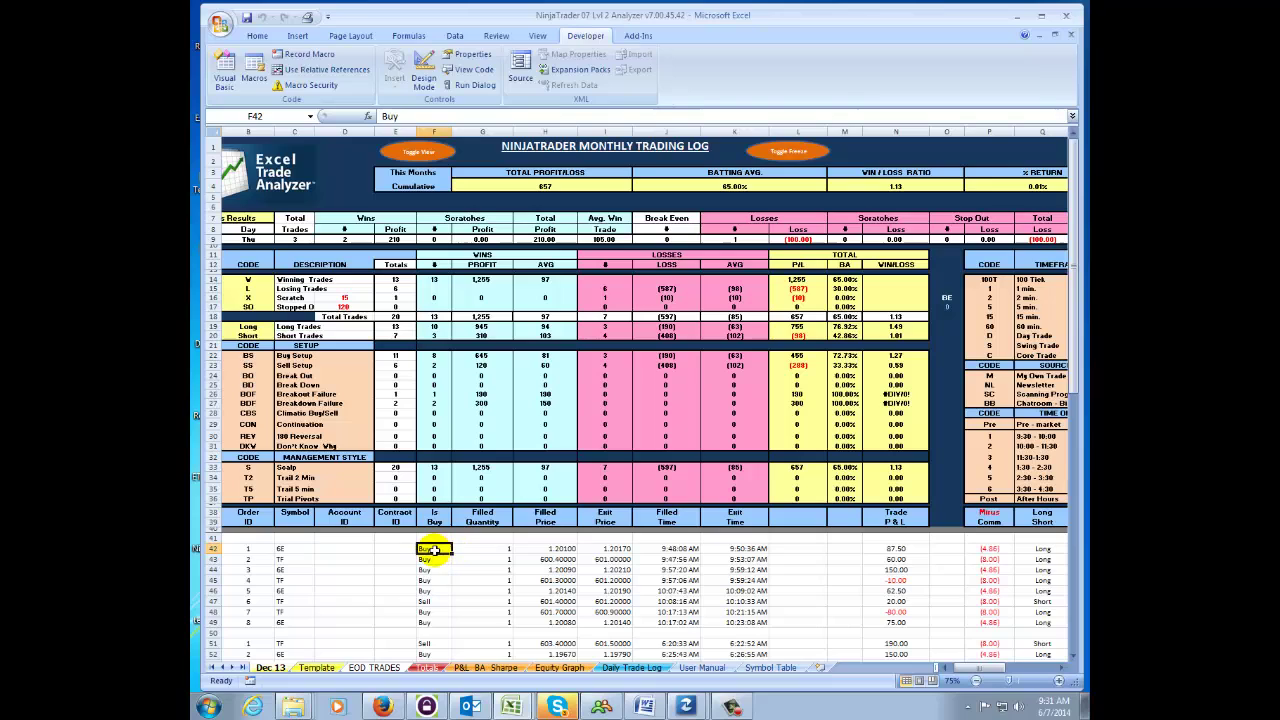
{"action": "left_click", "coordinate": [494, 549]}
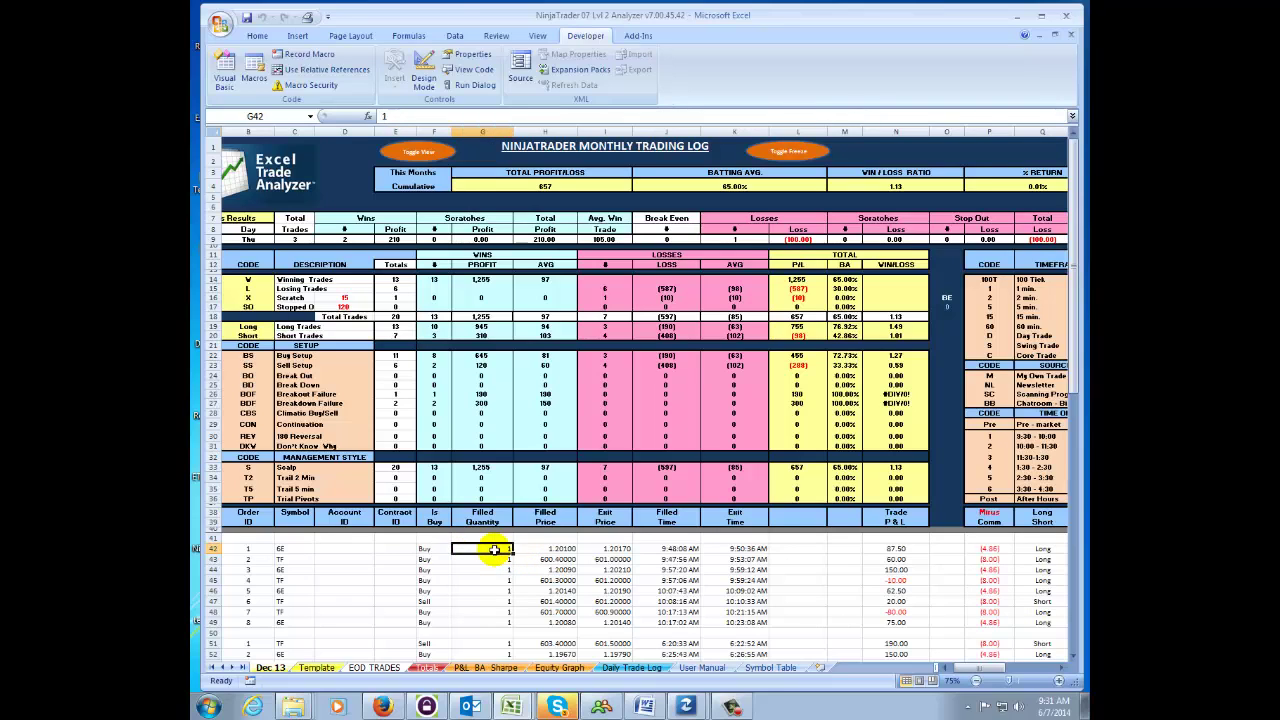
Step: Review the first trade's fill and exit prices and times, 87.50 P&L and -4.86 commission
{"action": "left_click", "coordinate": [562, 550]}
{"action": "left_click", "coordinate": [612, 549]}
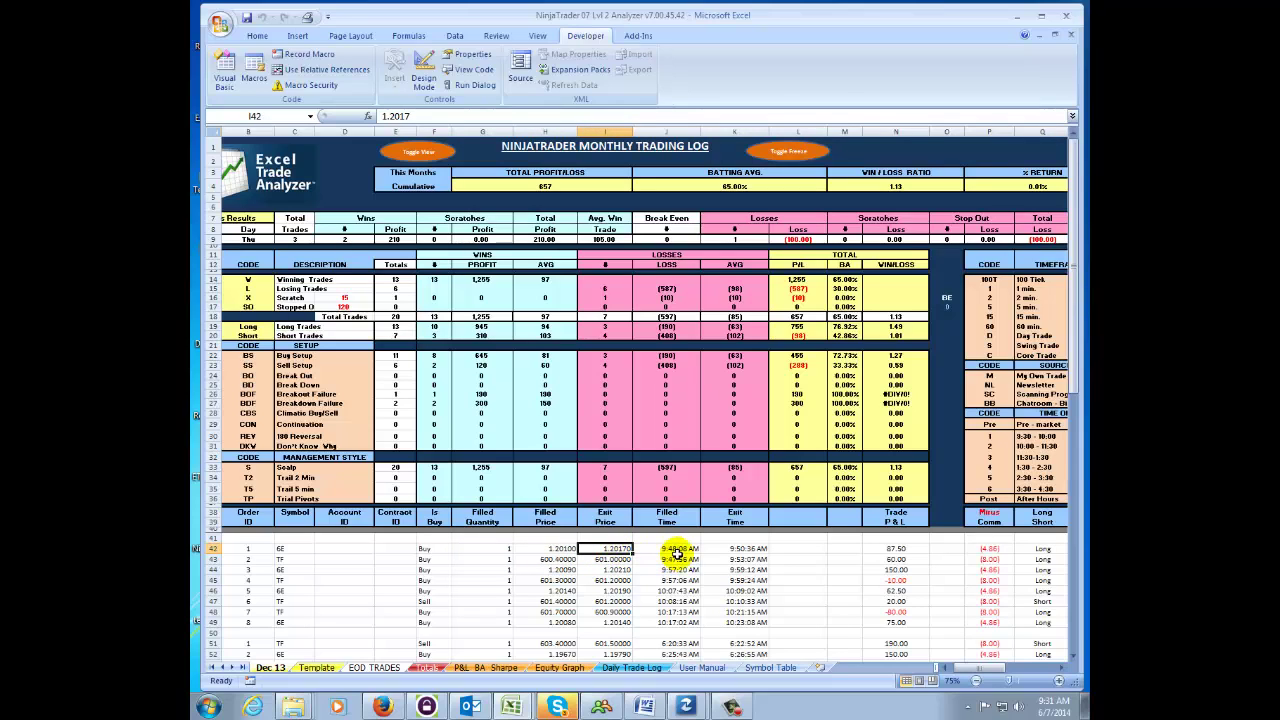
{"action": "left_click", "coordinate": [680, 550]}
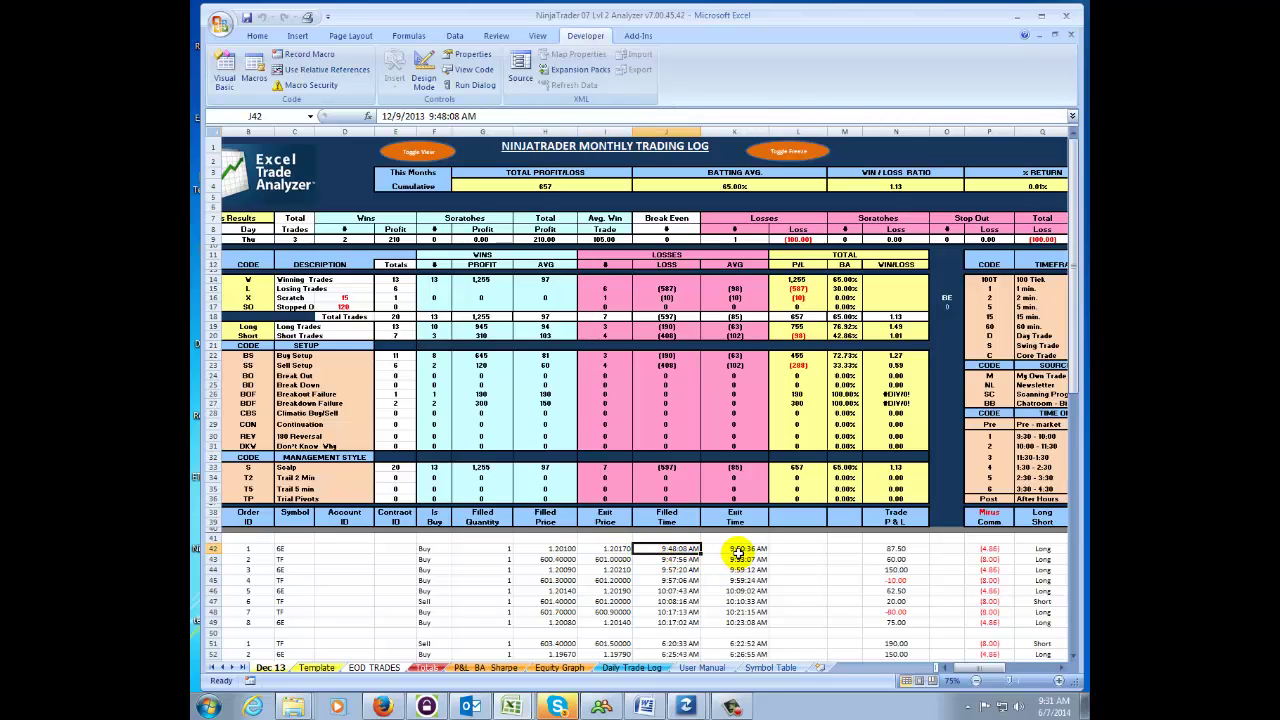
{"action": "left_click", "coordinate": [740, 552]}
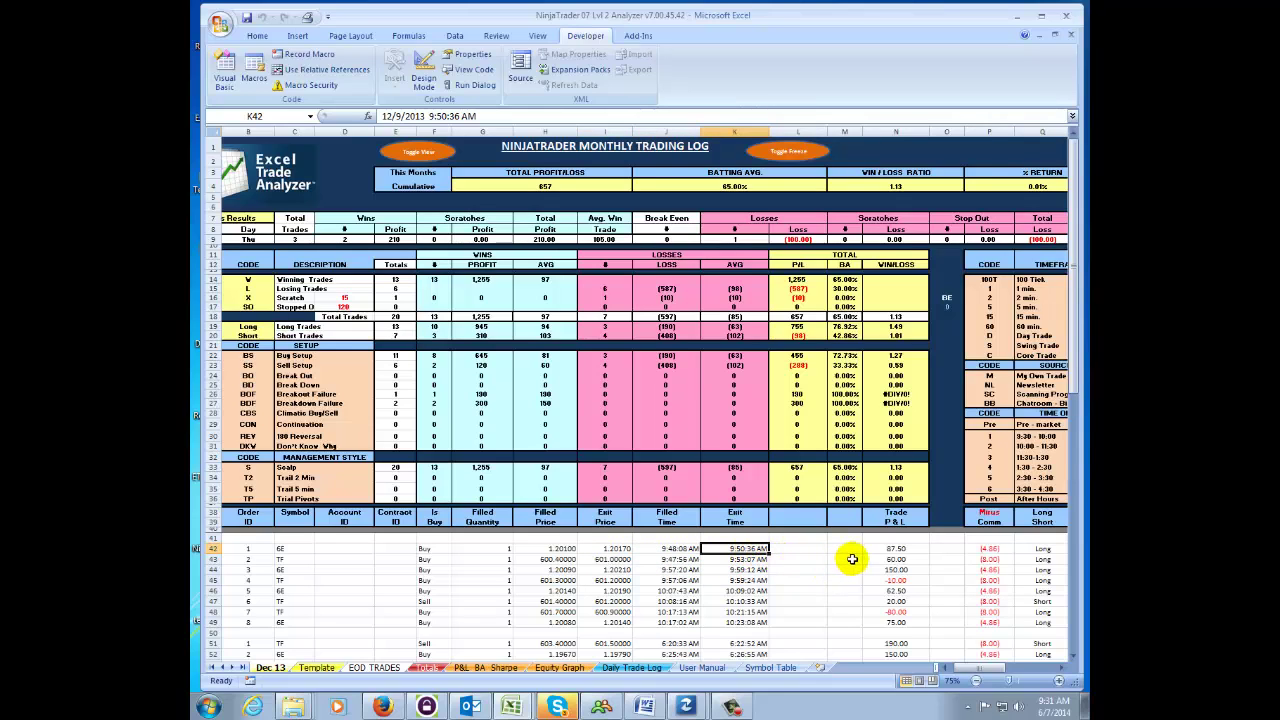
{"action": "left_click", "coordinate": [888, 550]}
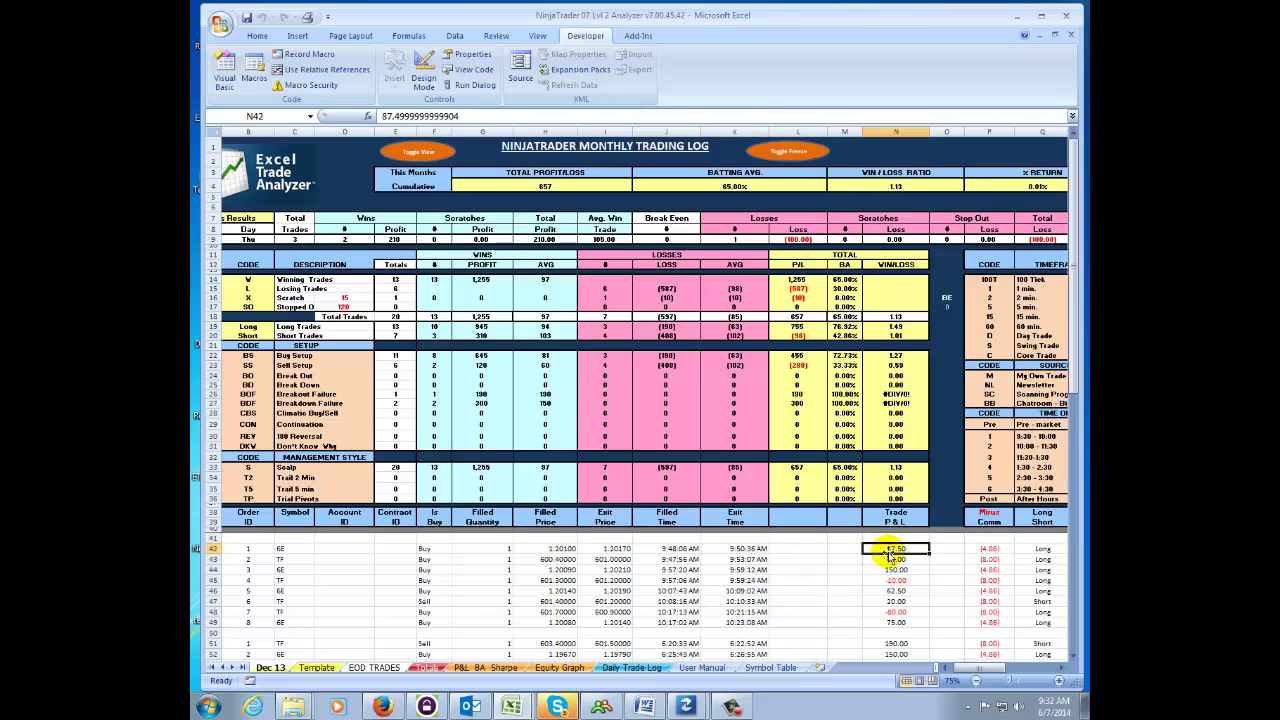
{"action": "left_click", "coordinate": [993, 550]}
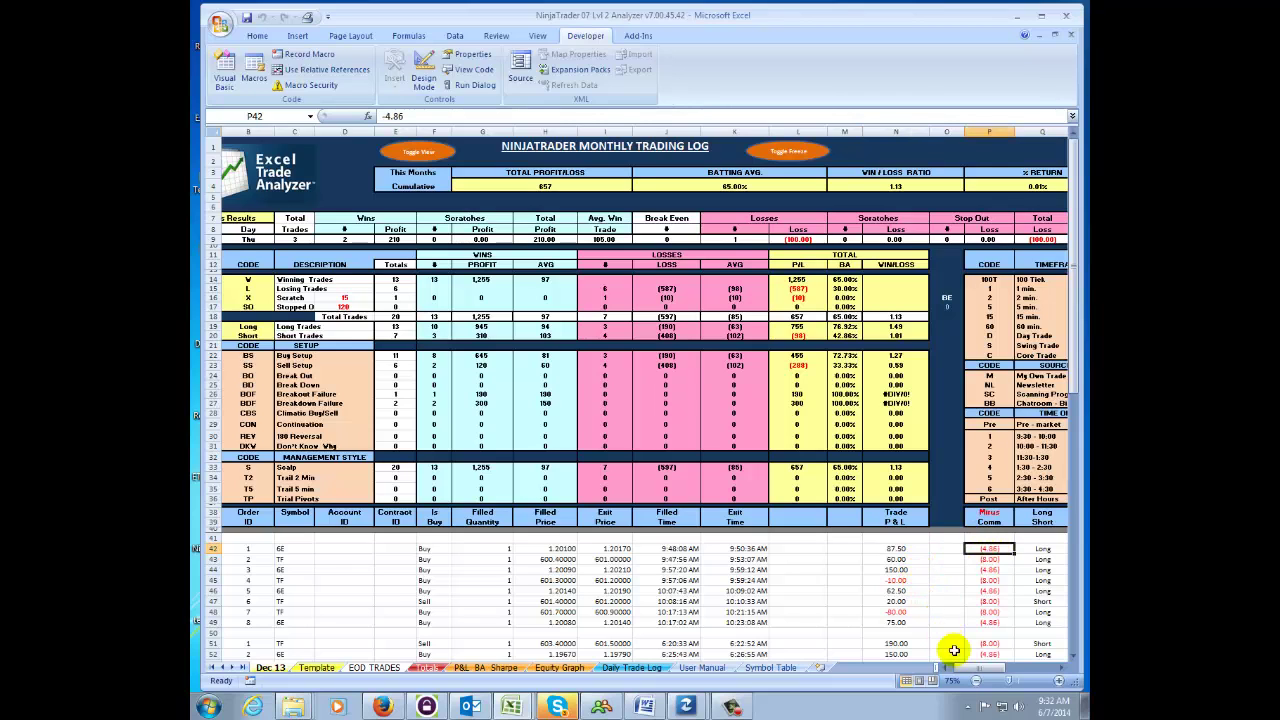
{"action": "left_click", "coordinate": [1062, 668]}
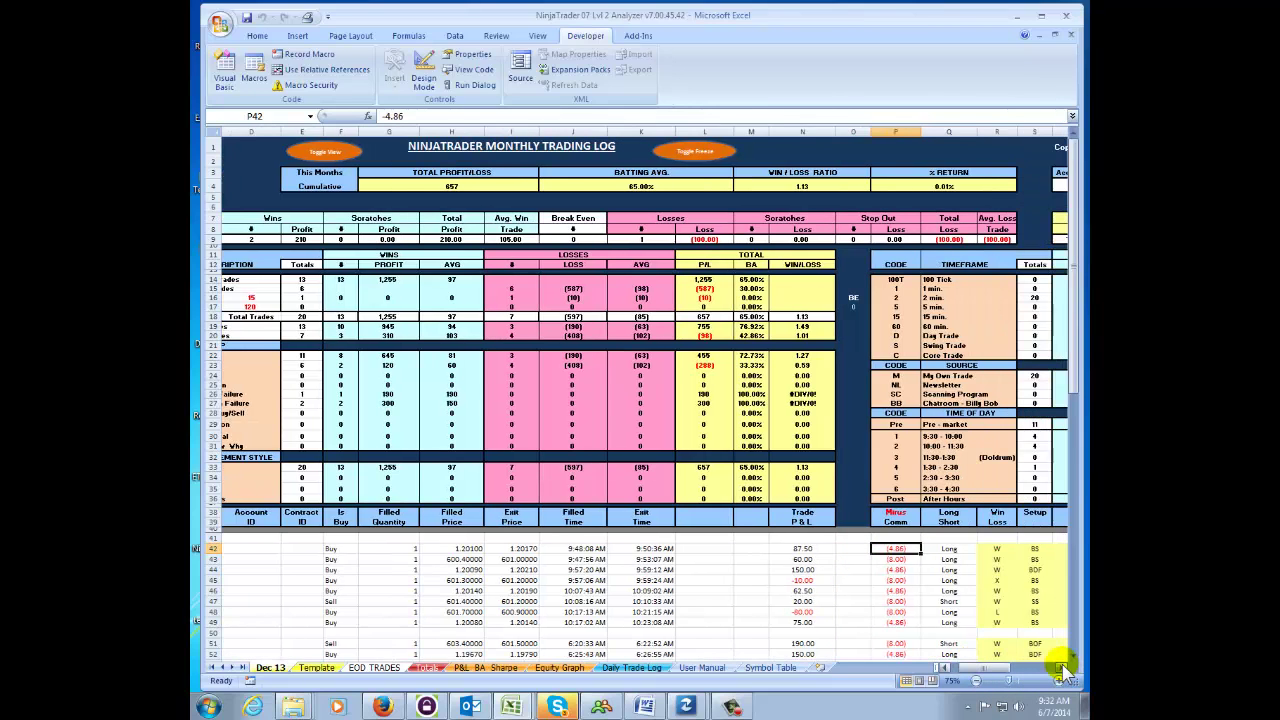
{"action": "left_click", "coordinate": [1062, 668]}
{"action": "left_click", "coordinate": [900, 557]}
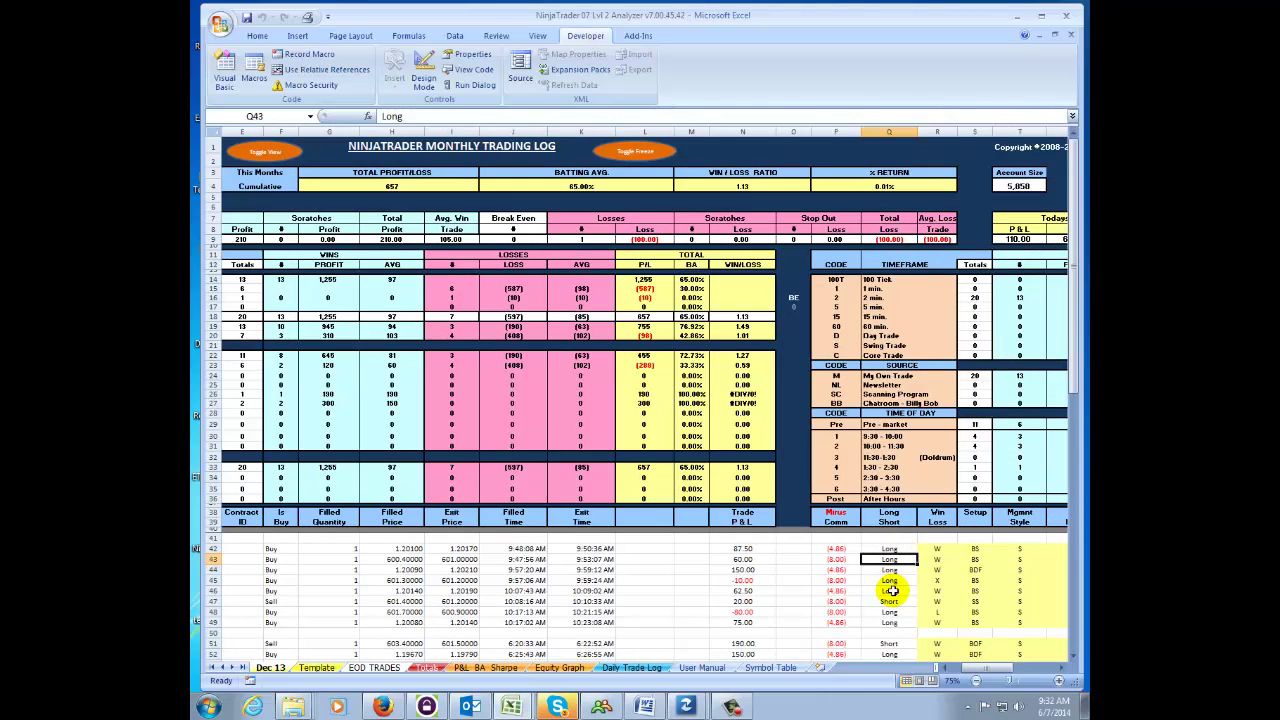
{"action": "left_click", "coordinate": [890, 600]}
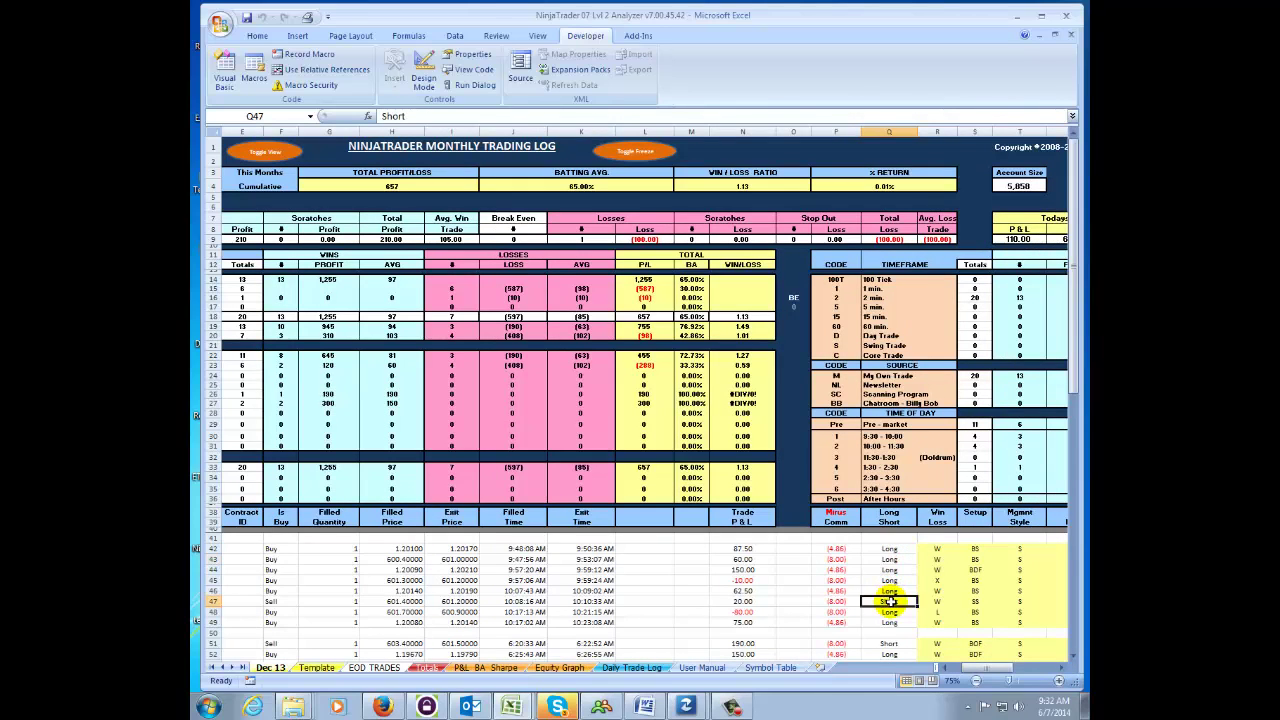
{"action": "left_click", "coordinate": [942, 549]}
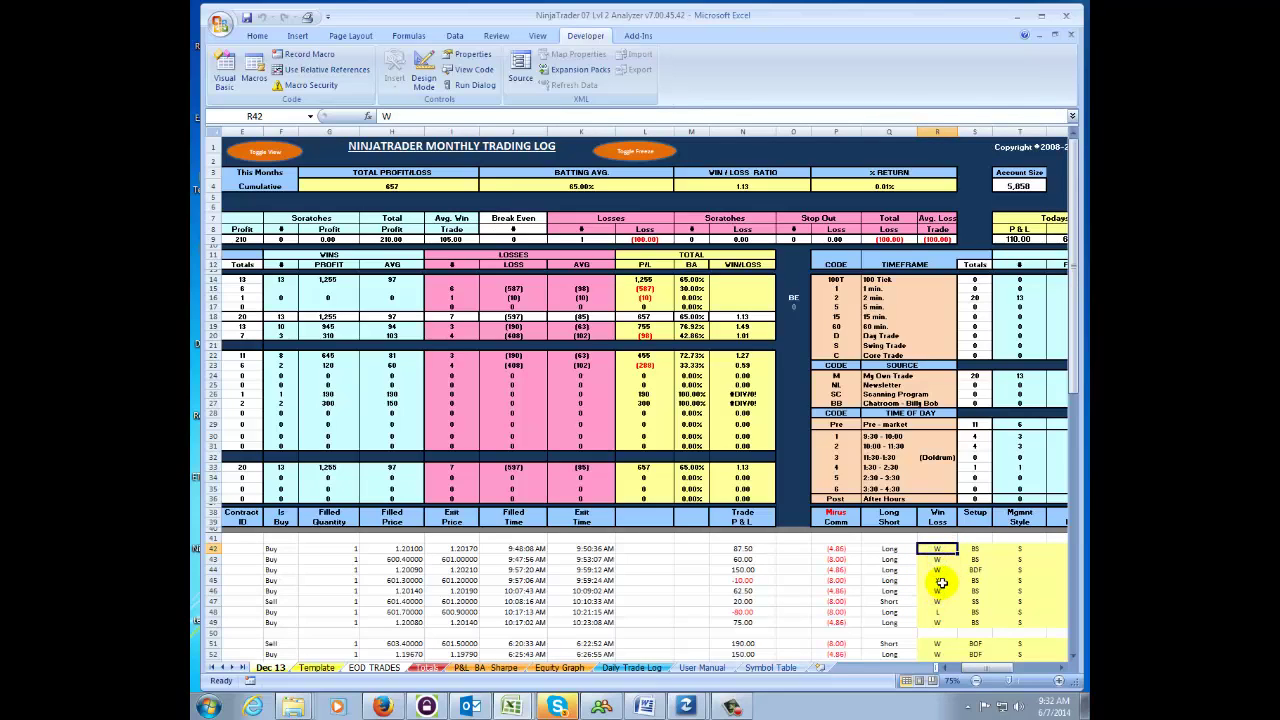
{"action": "left_click", "coordinate": [942, 579]}
{"action": "type", "text": "X"}
{"action": "key", "text": "Return"}
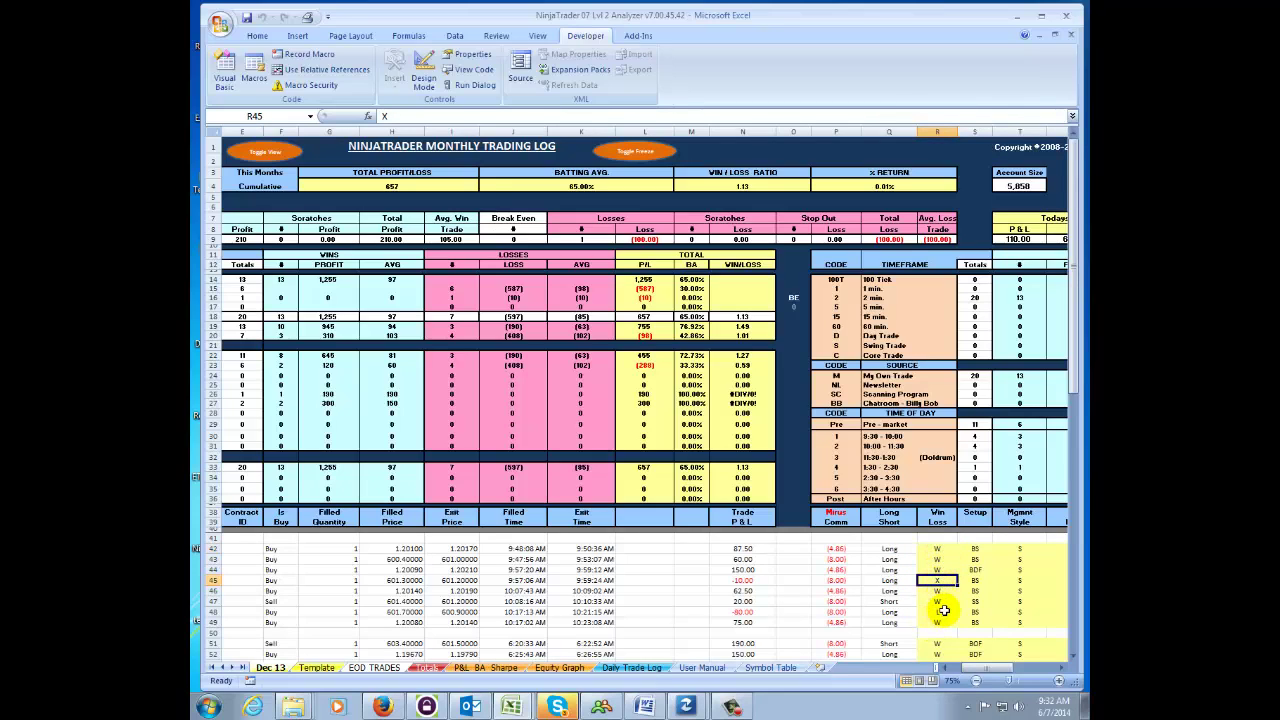
{"action": "left_click", "coordinate": [942, 612]}
{"action": "type", "text": "L"}
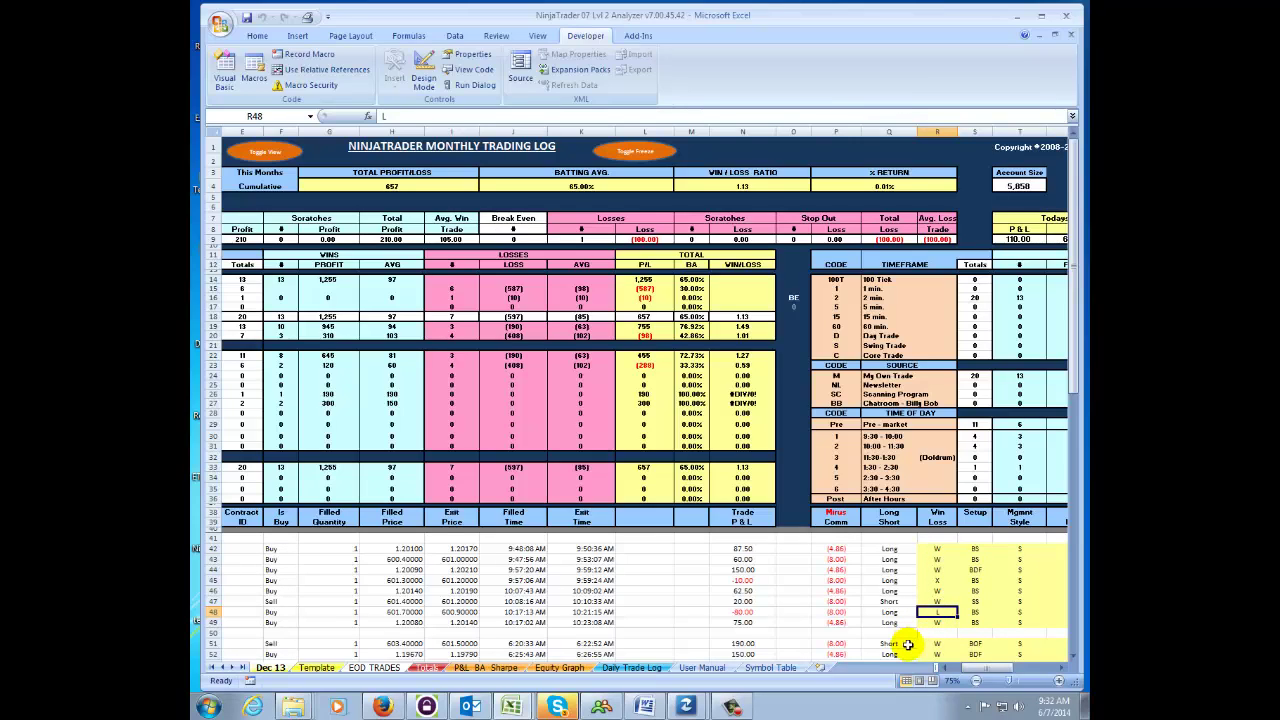
{"action": "left_click", "coordinate": [1064, 668]}
{"action": "left_click", "coordinate": [1064, 668]}
{"action": "left_click", "coordinate": [1064, 668]}
{"action": "left_click", "coordinate": [1064, 668]}
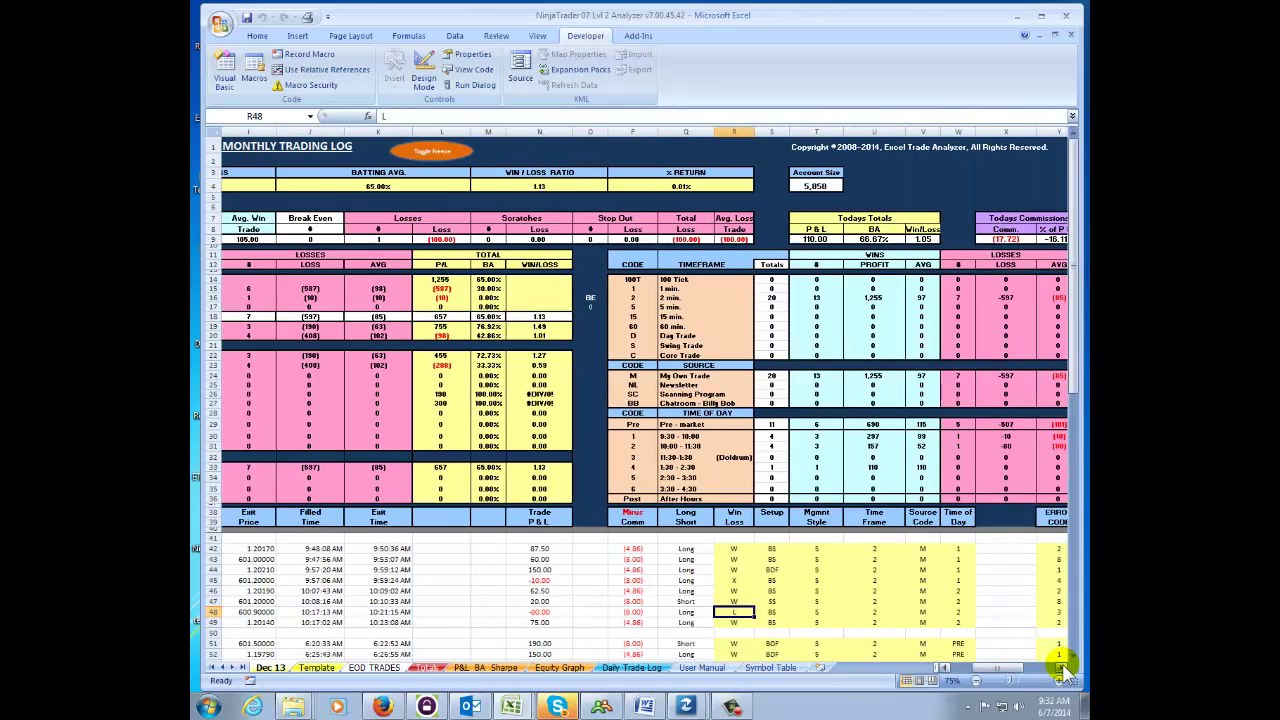
Step: Review the first trade's BS setup, S management style and 2-minute time frame codes
{"action": "left_click", "coordinate": [1064, 668]}
{"action": "left_click", "coordinate": [1064, 668]}
{"action": "left_click", "coordinate": [1064, 668]}
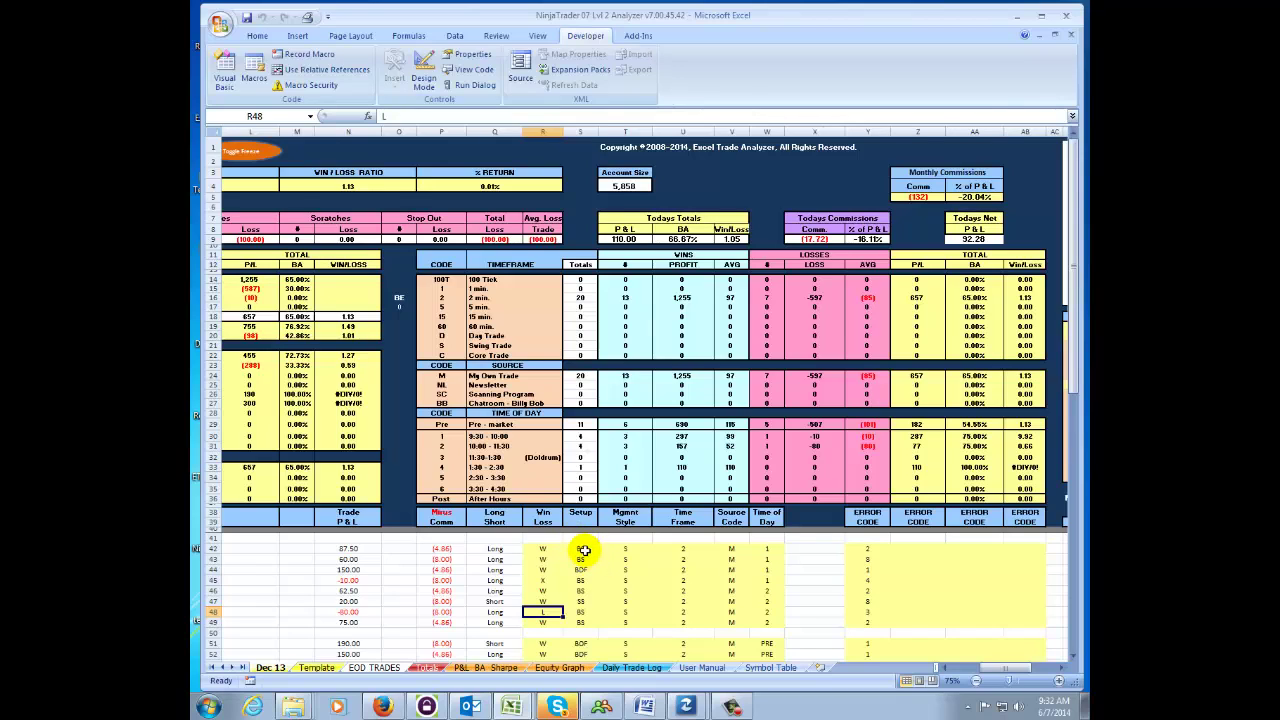
{"action": "left_click", "coordinate": [581, 549]}
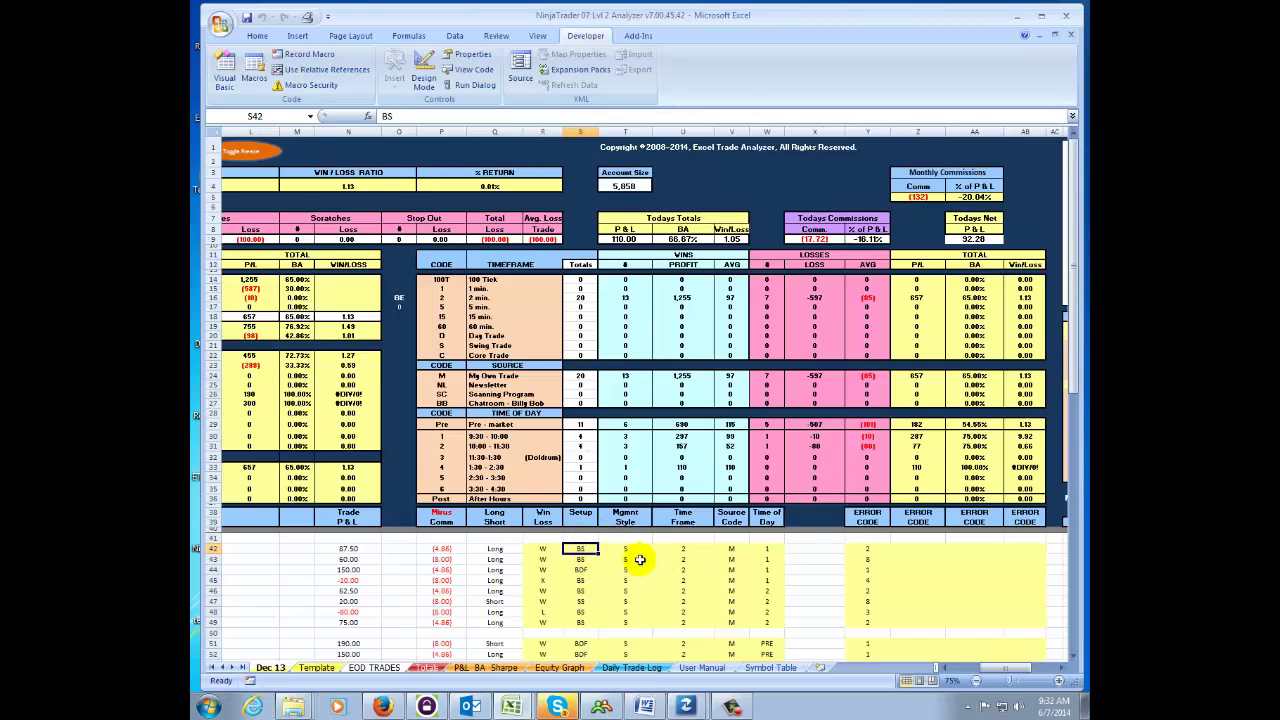
{"action": "left_click", "coordinate": [630, 549]}
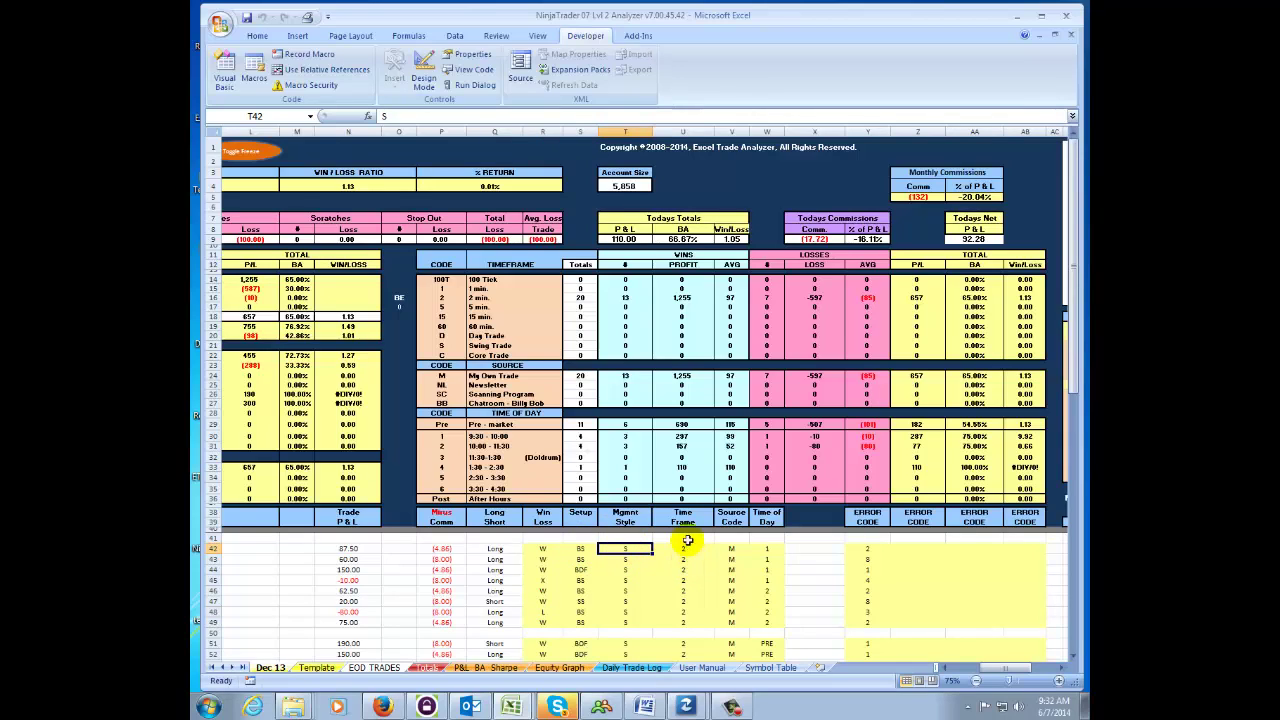
{"action": "left_click", "coordinate": [691, 548]}
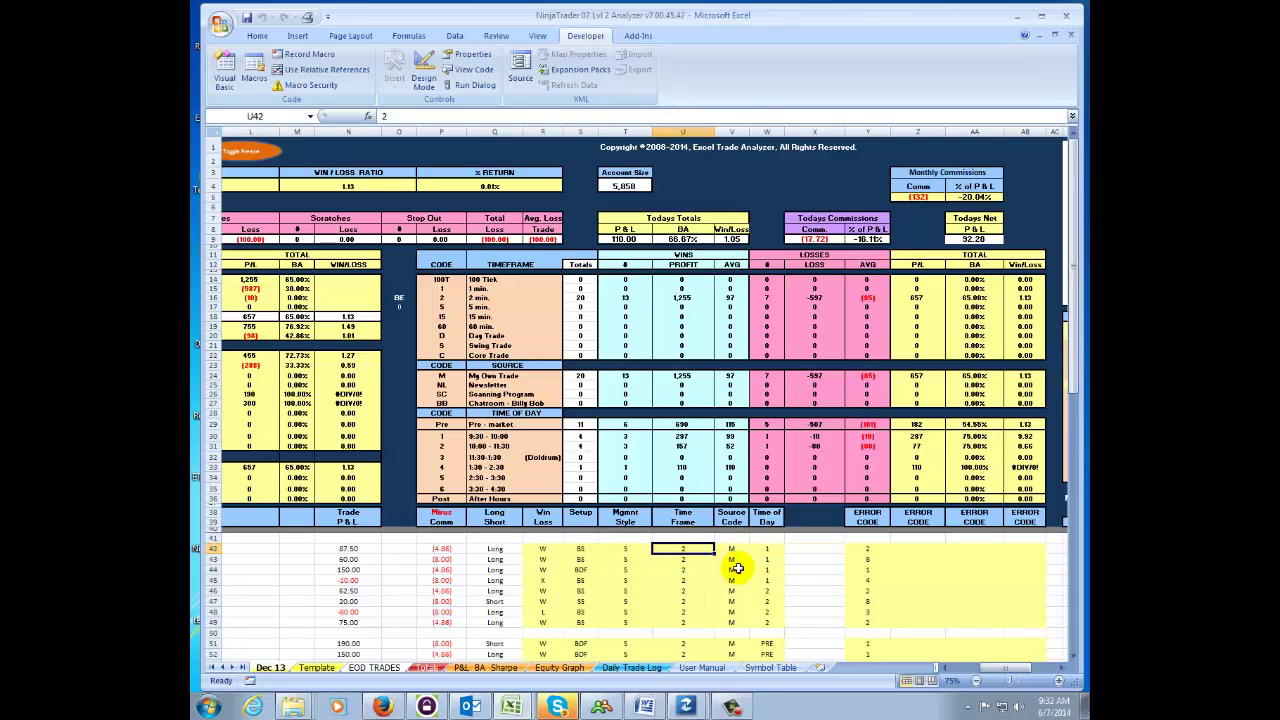
Step: Review its source M, time-of-day and error codes, then bring the Demons chart into view
{"action": "left_click", "coordinate": [737, 552]}
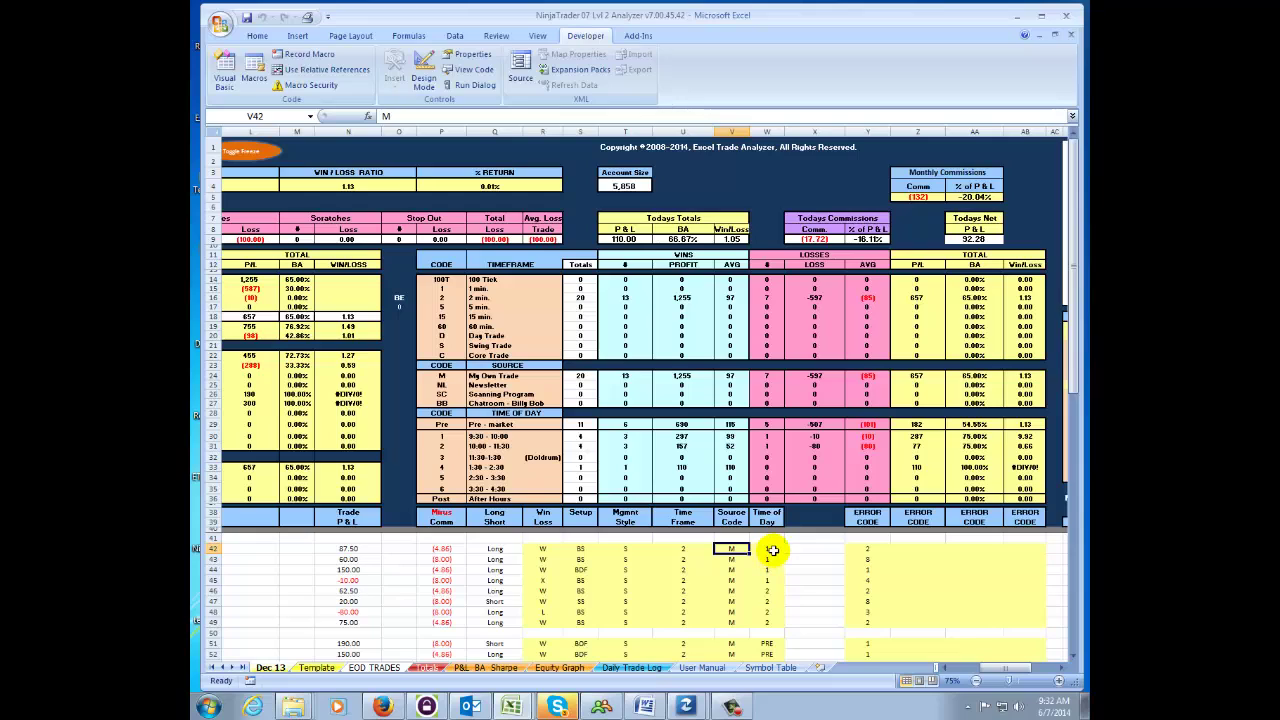
{"action": "left_click", "coordinate": [772, 550]}
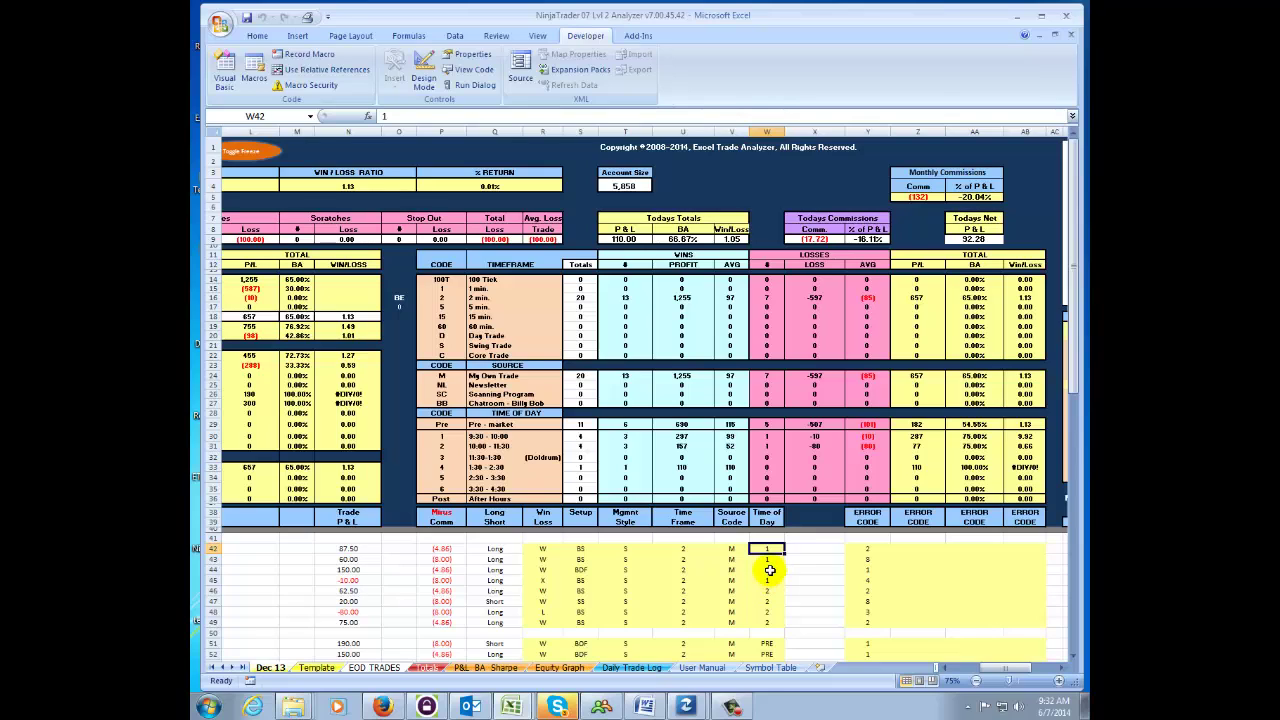
{"action": "left_click", "coordinate": [863, 549]}
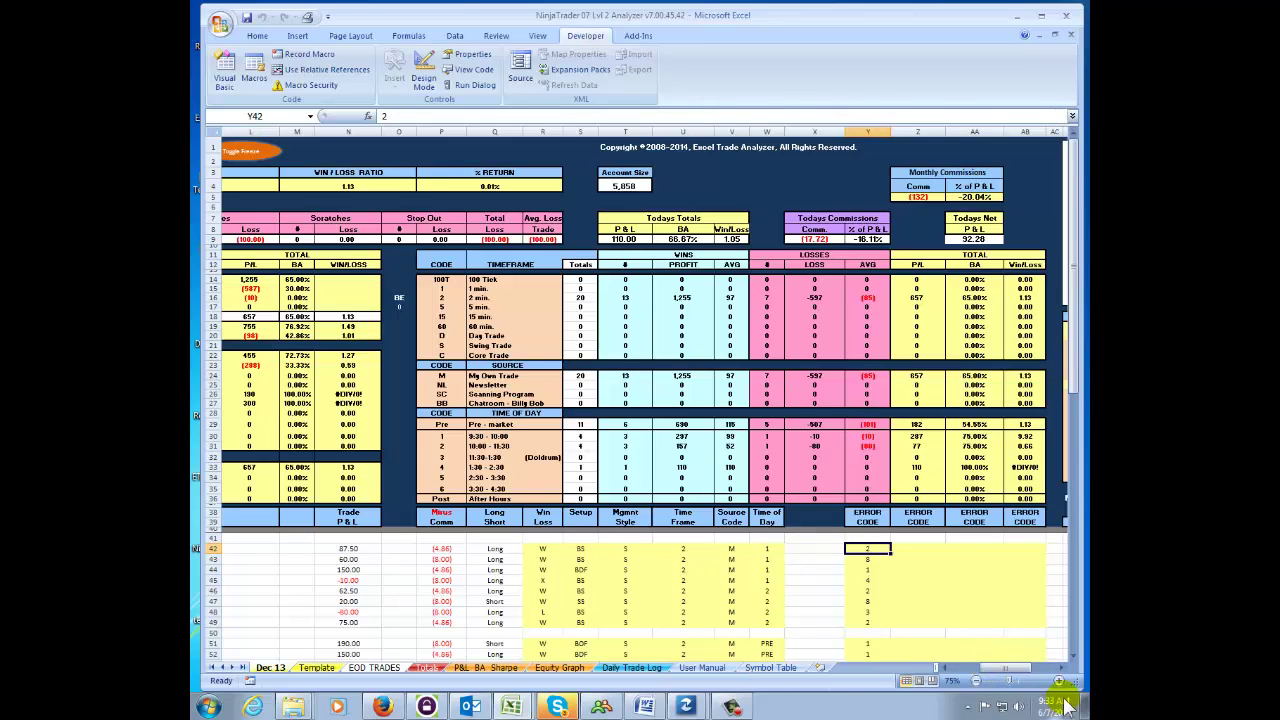
{"action": "left_click", "coordinate": [1061, 667]}
{"action": "left_click", "coordinate": [1061, 667]}
{"action": "left_click", "coordinate": [1061, 667]}
{"action": "left_click", "coordinate": [1061, 667]}
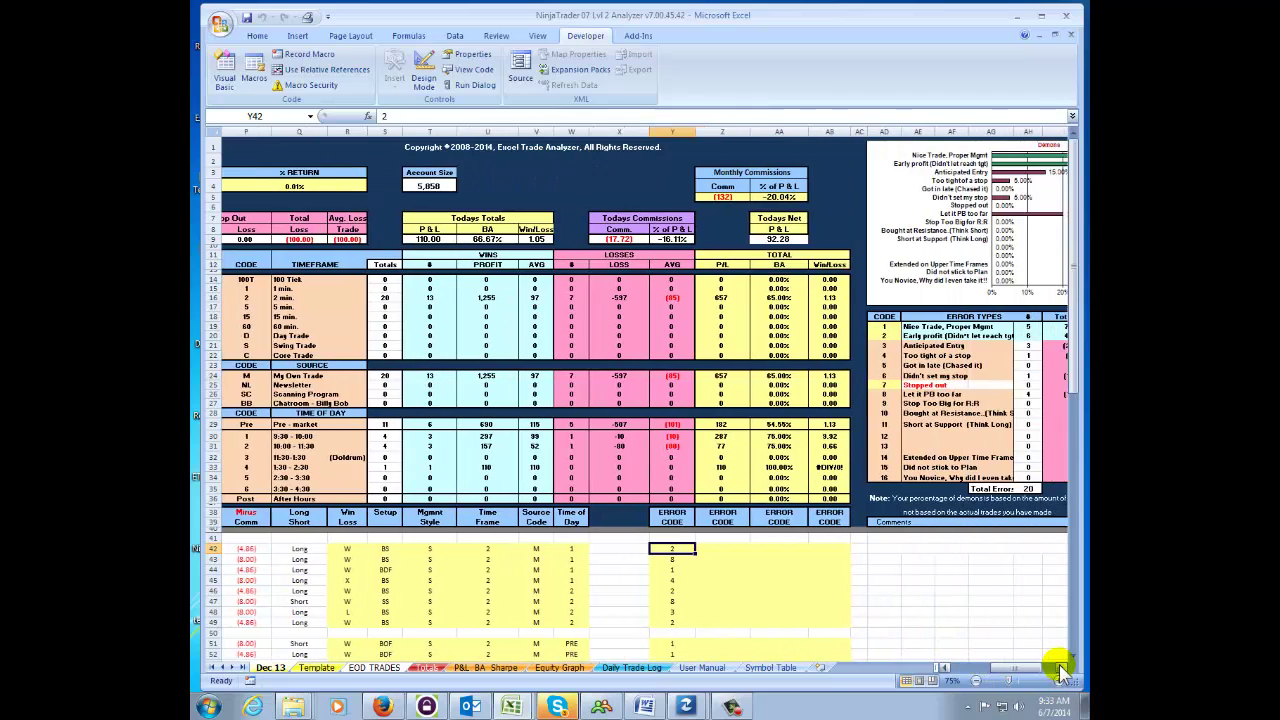
Step: View the Demons chart of 20 errors, led by Early profit 30%, then return to column A
{"action": "left_click", "coordinate": [1061, 667]}
{"action": "left_click", "coordinate": [1061, 667]}
{"action": "left_click", "coordinate": [1061, 667]}
{"action": "left_click", "coordinate": [1061, 667]}
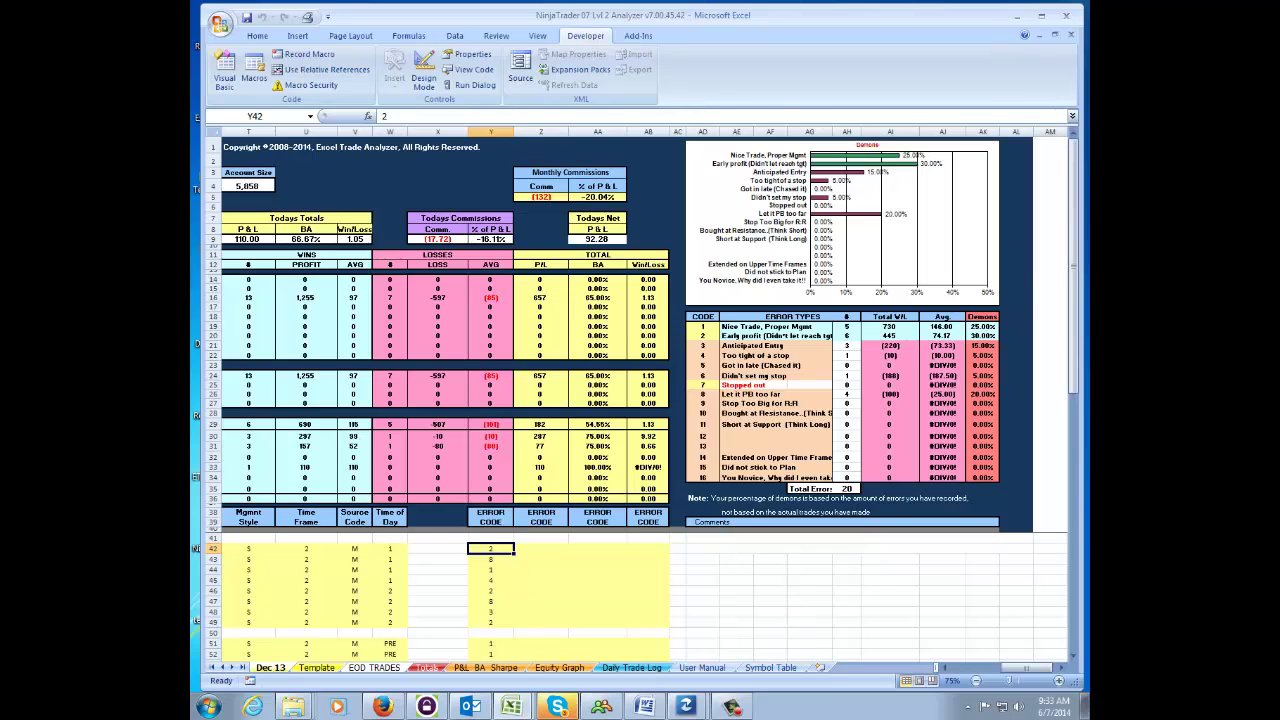
{"action": "scroll", "coordinate": [640, 400], "scroll_direction": "left", "scroll_amount": 10}
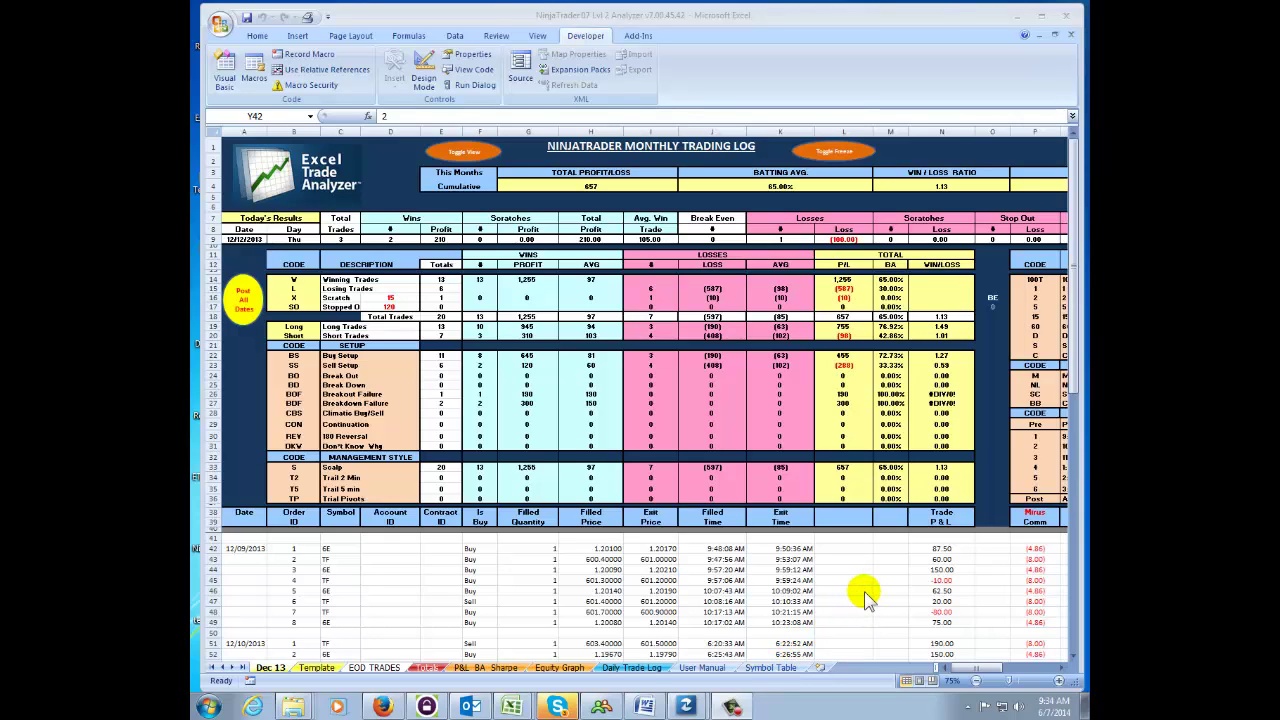
Step: Copy the 24 January trade rows A2:S25 from Trades Ninja's Jan 14 sheet, then return to the Analyzer
{"action": "left_click", "coordinate": [518, 708]}
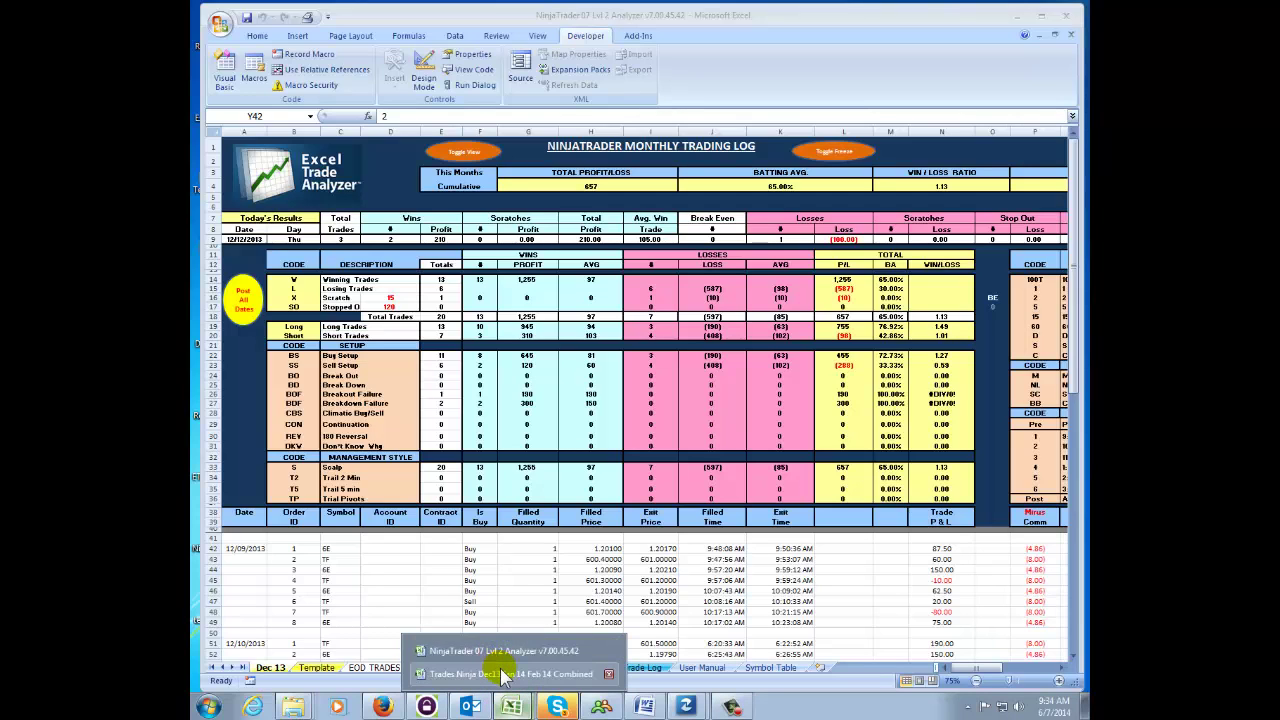
{"action": "left_click", "coordinate": [505, 674]}
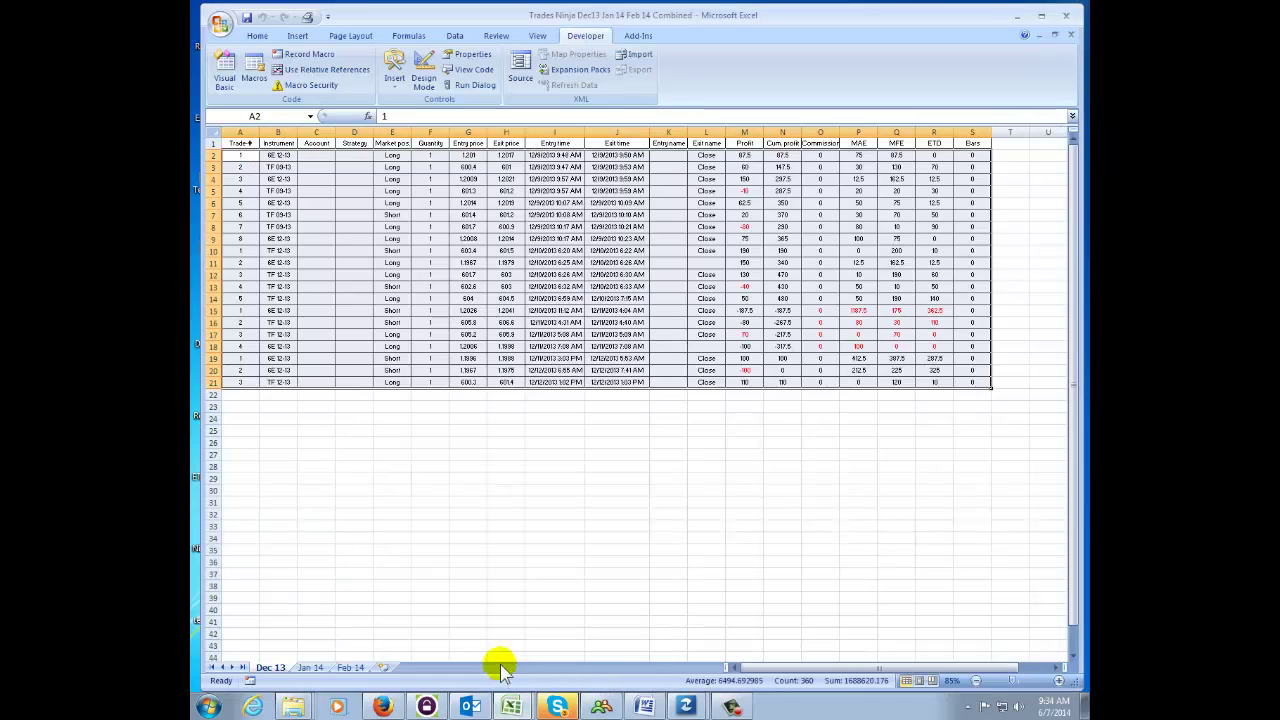
{"action": "left_click", "coordinate": [310, 667]}
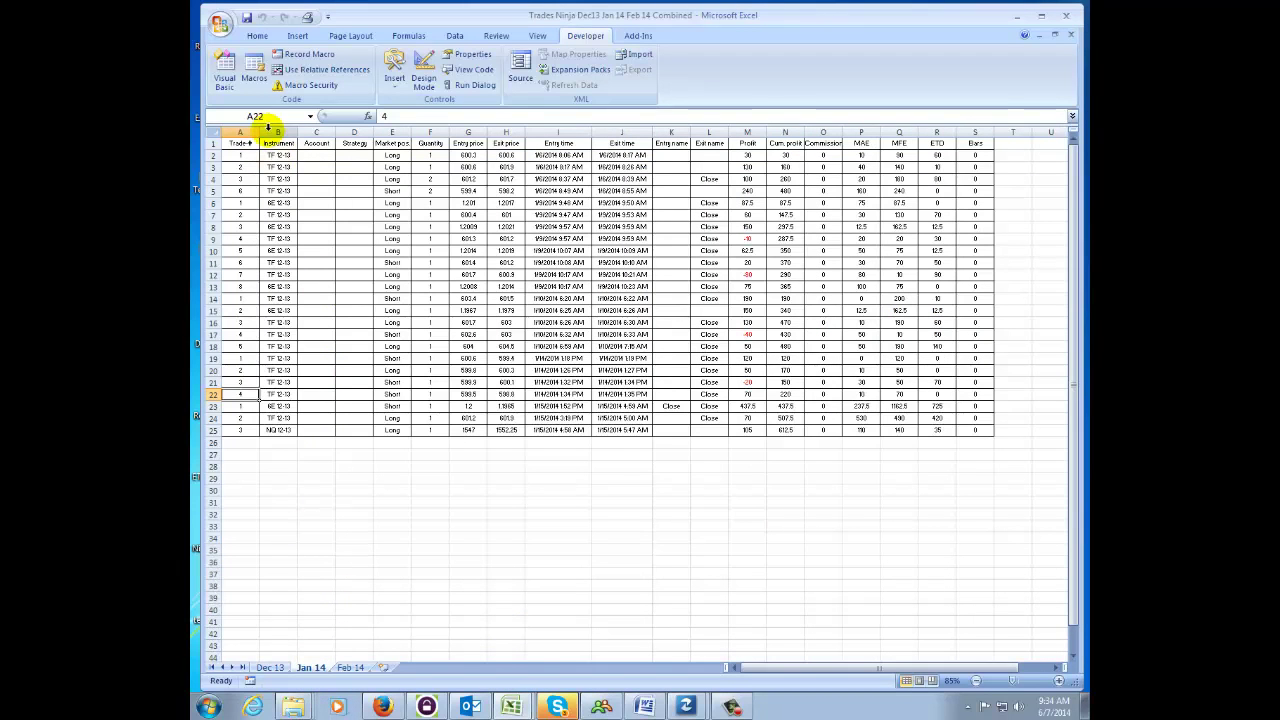
{"action": "left_click_drag", "start_coordinate": [236, 157], "coordinate": [968, 431]}
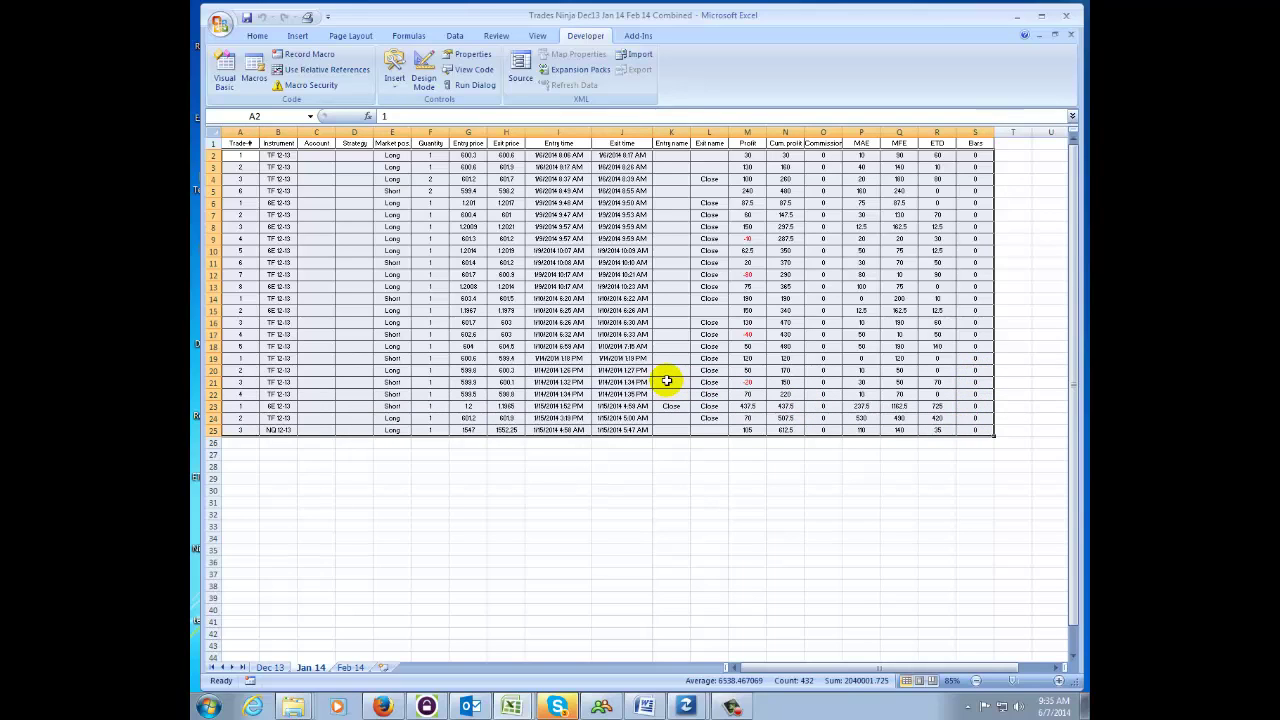
{"action": "key", "text": "ctrl+c"}
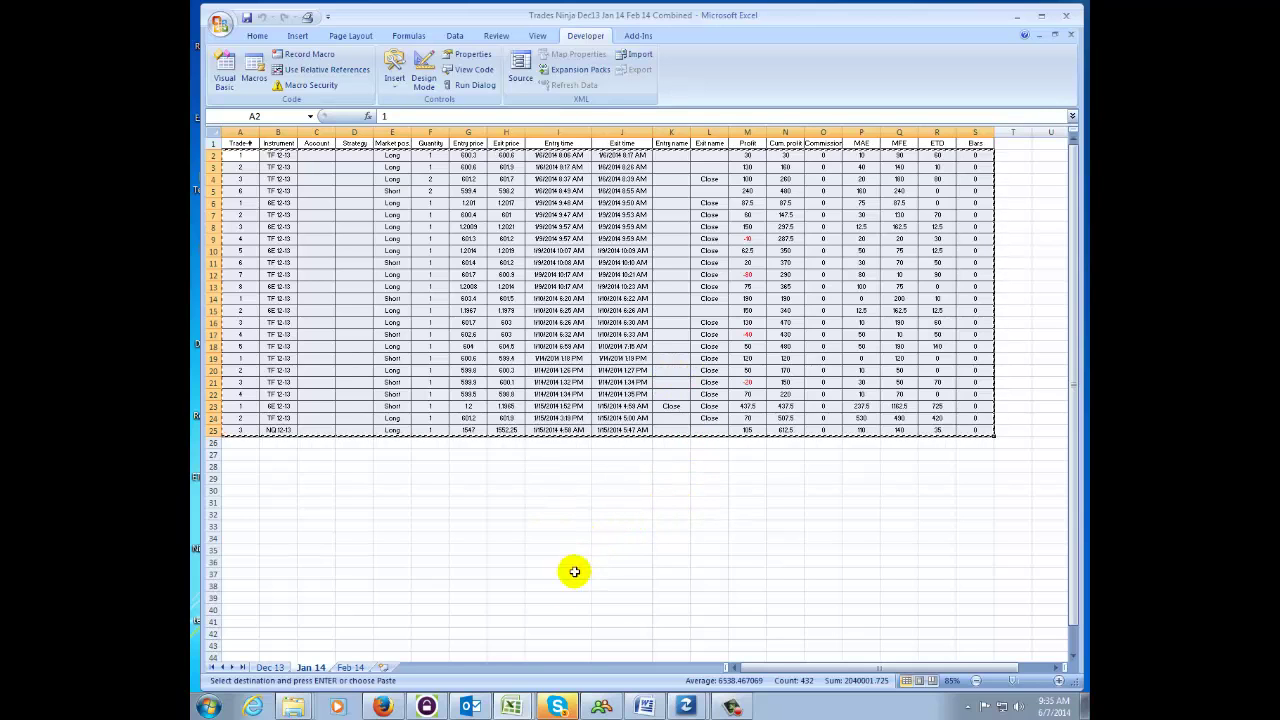
{"action": "left_click", "coordinate": [507, 706]}
{"action": "left_click", "coordinate": [503, 655]}
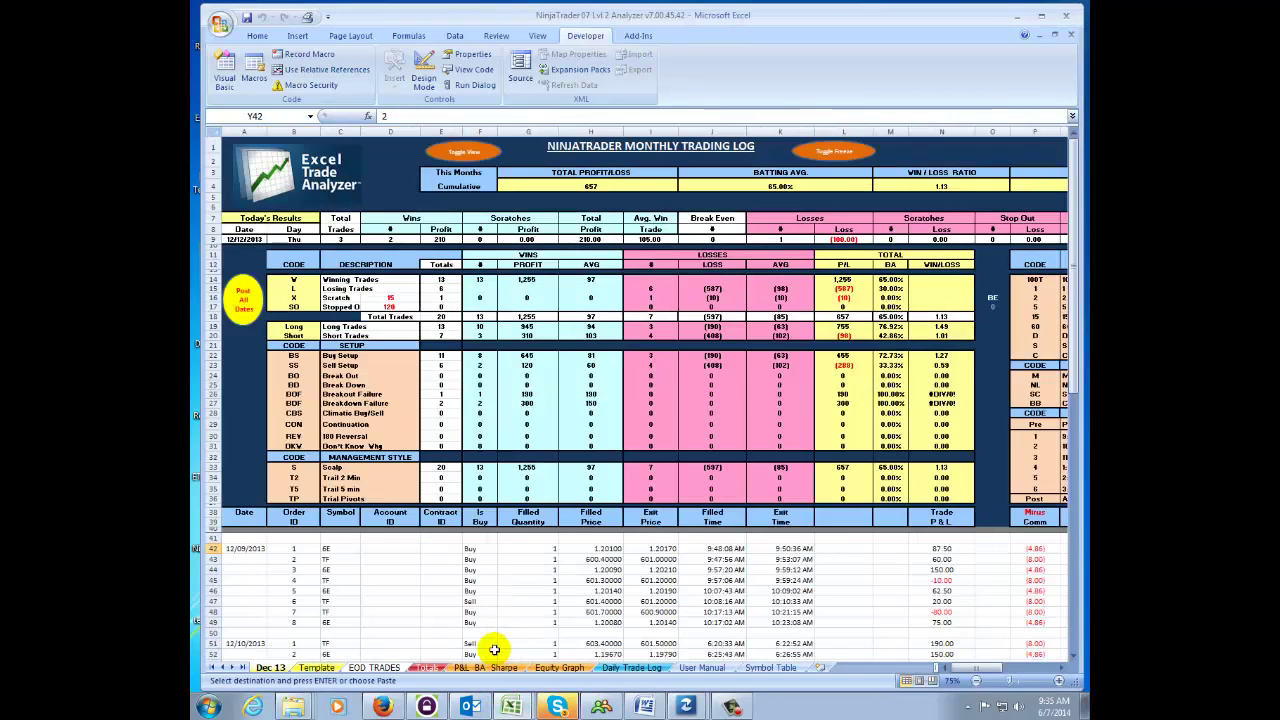
Step: Switch to the EOD TRADES sheet and scroll back to column A of its empty trade log
{"action": "left_click", "coordinate": [380, 668]}
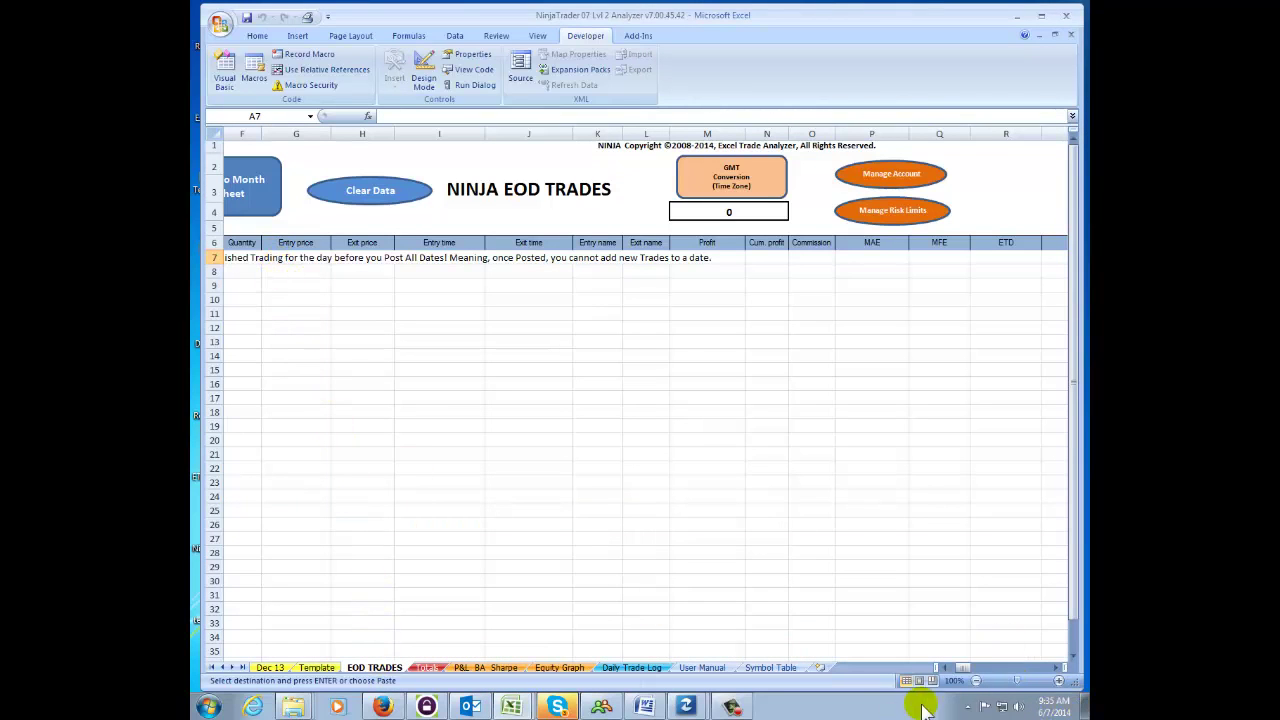
{"action": "left_click_drag", "start_coordinate": [968, 668], "coordinate": [951, 666]}
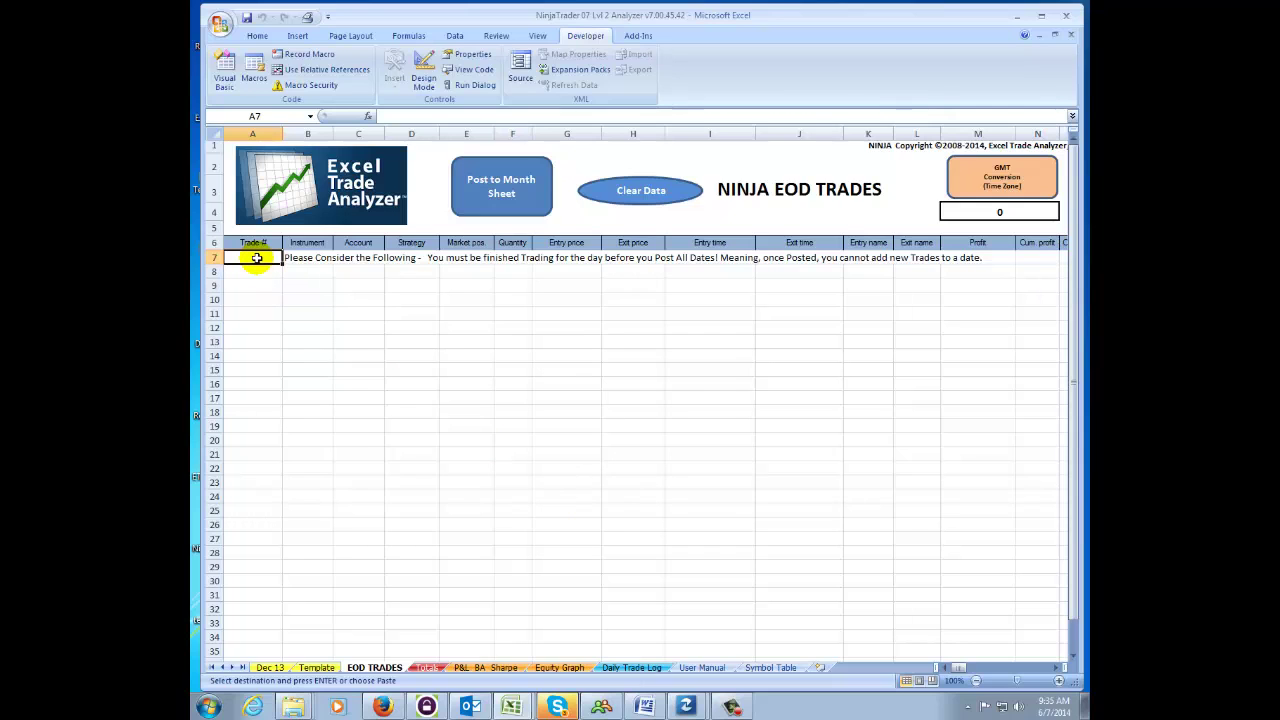
Step: Paste the 24 copied January 2014 trades at A7, filling rows 7–30
{"action": "key", "text": "ctrl+v"}
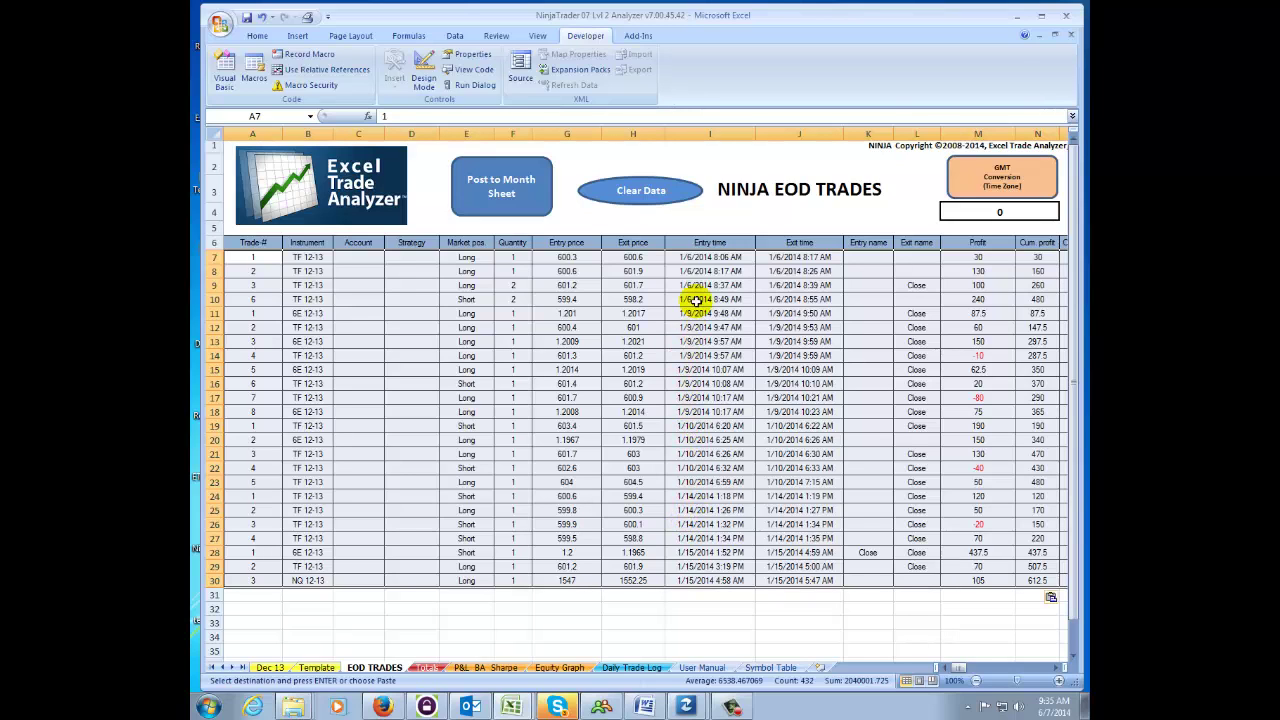
Step: Post the pasted trades to a new Jan 14 sheet, confirming the active-year change to 2014
{"action": "left_click", "coordinate": [503, 188]}
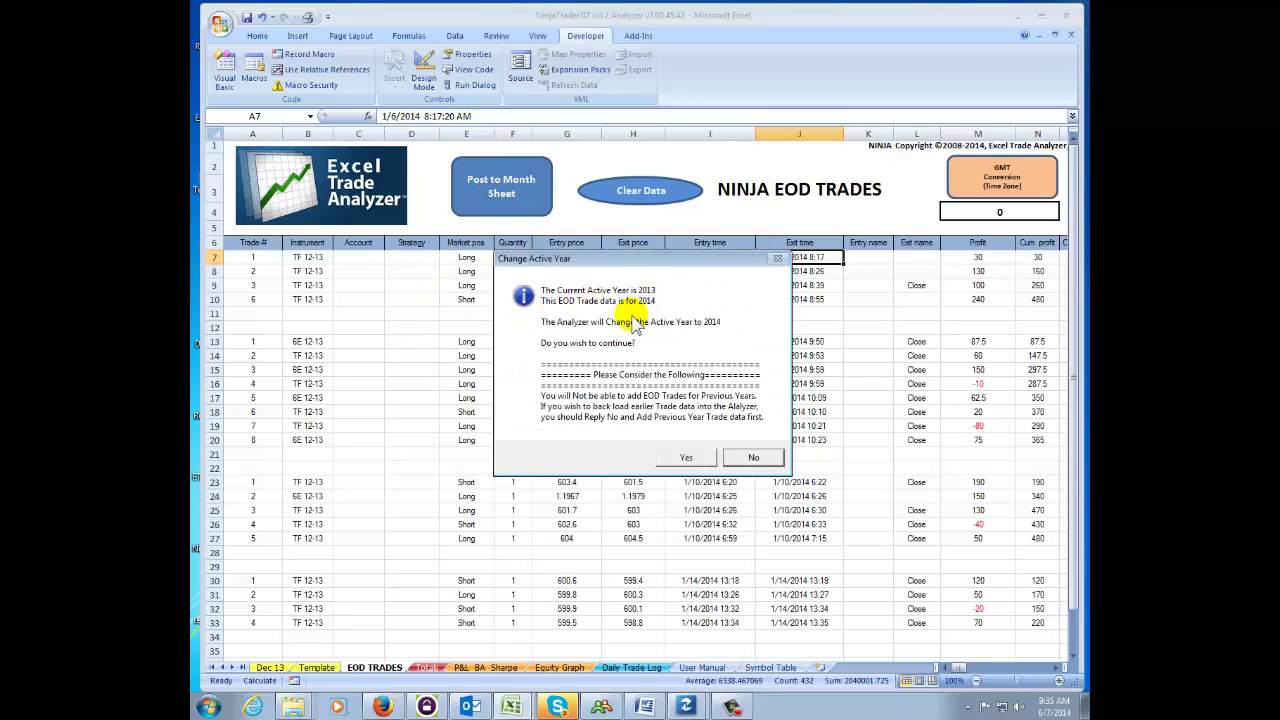
{"action": "left_click", "coordinate": [689, 457]}
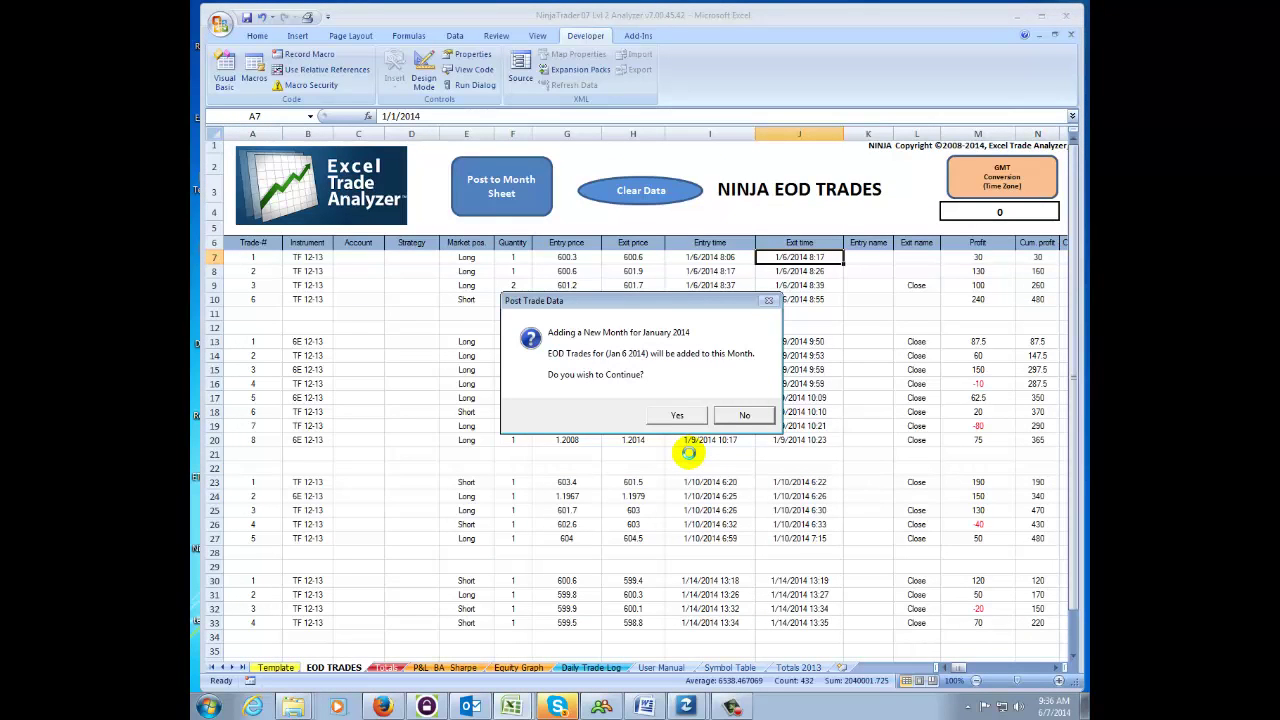
{"action": "left_click", "coordinate": [677, 414]}
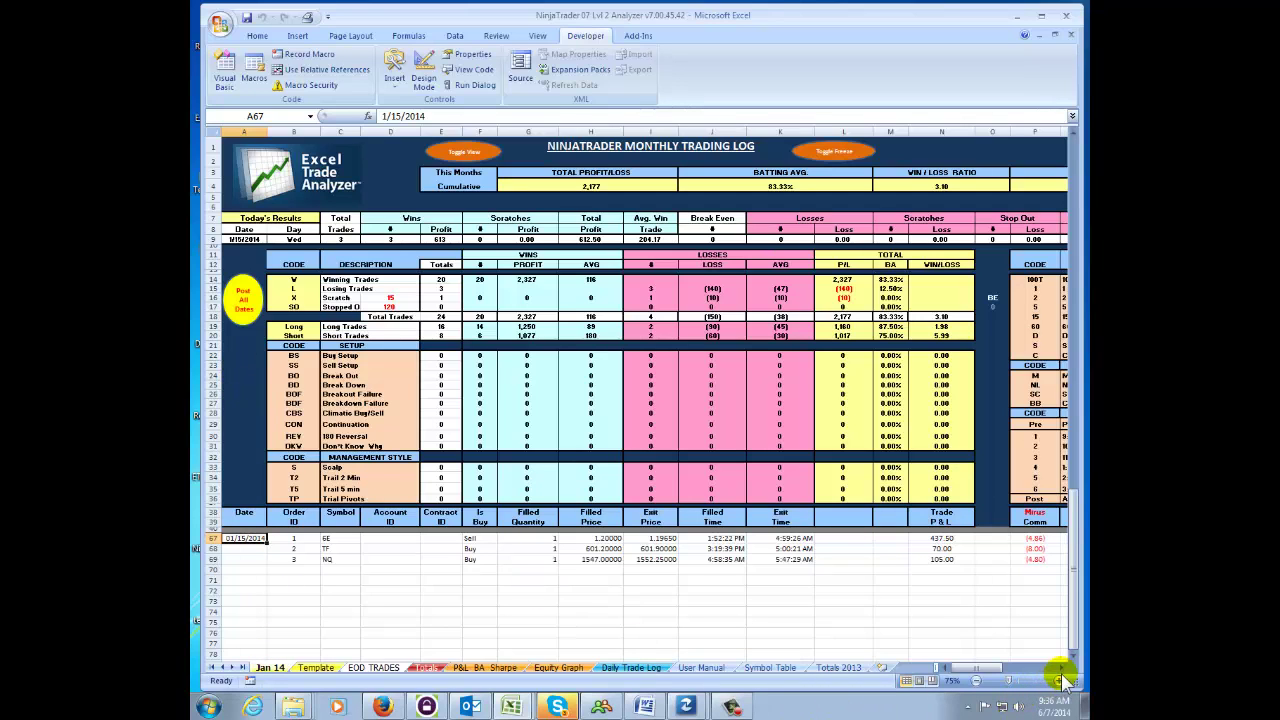
Step: Scroll right and up on Jan 14 to show row 42 and the Setup coding columns
{"action": "left_click_drag", "start_coordinate": [1058, 666], "coordinate": [1058, 666]}
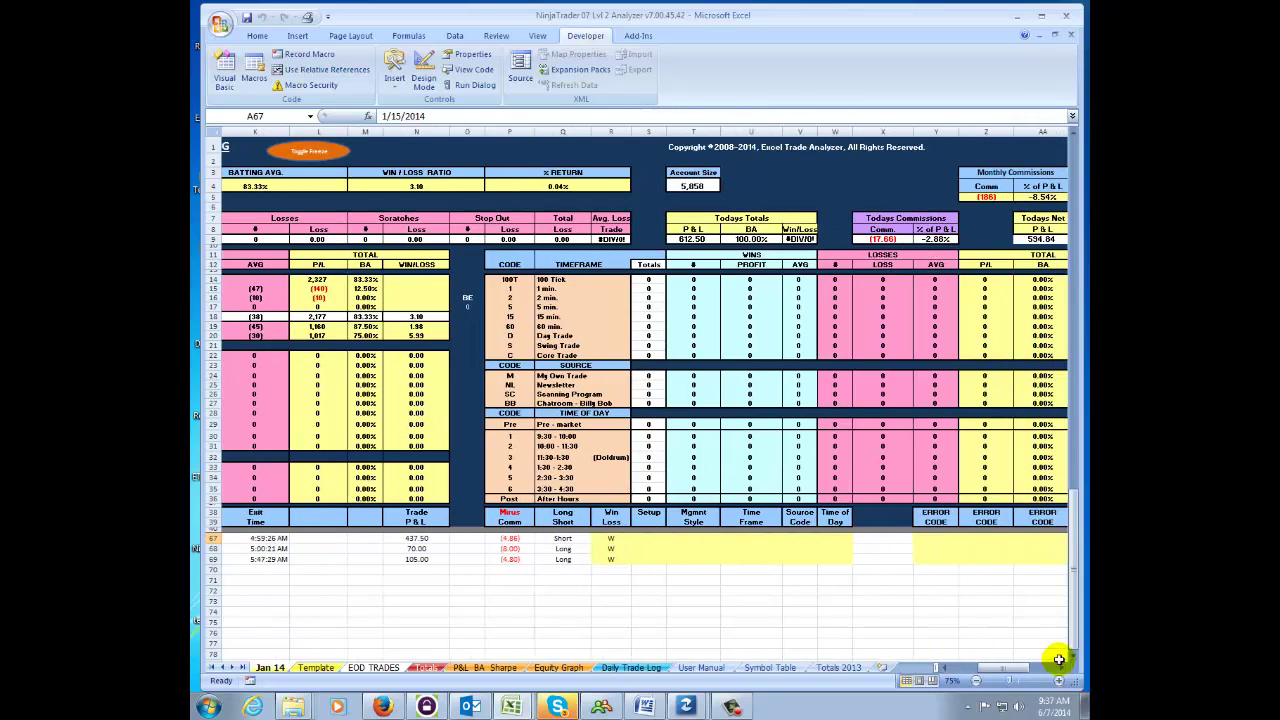
{"action": "left_click_drag", "start_coordinate": [1072, 609], "coordinate": [1068, 255]}
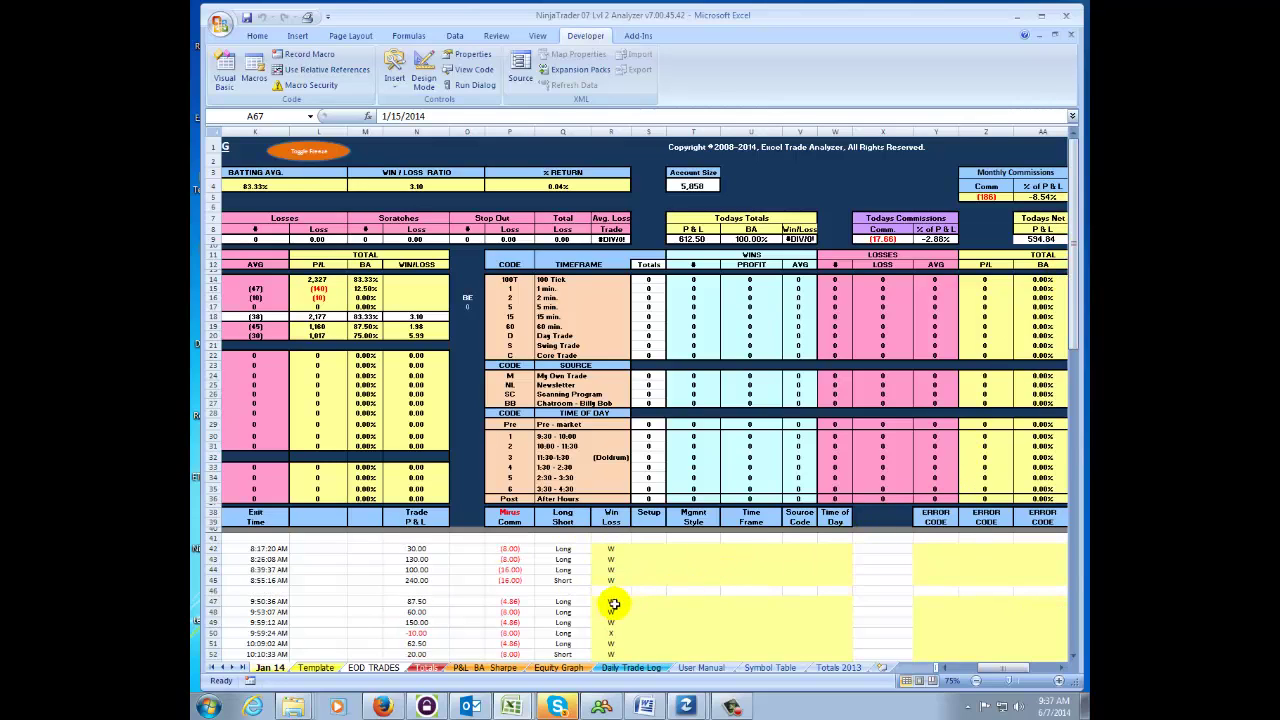
Step: Enter setup code BS and management style S for the first Jan 14 trade
{"action": "left_click", "coordinate": [648, 550]}
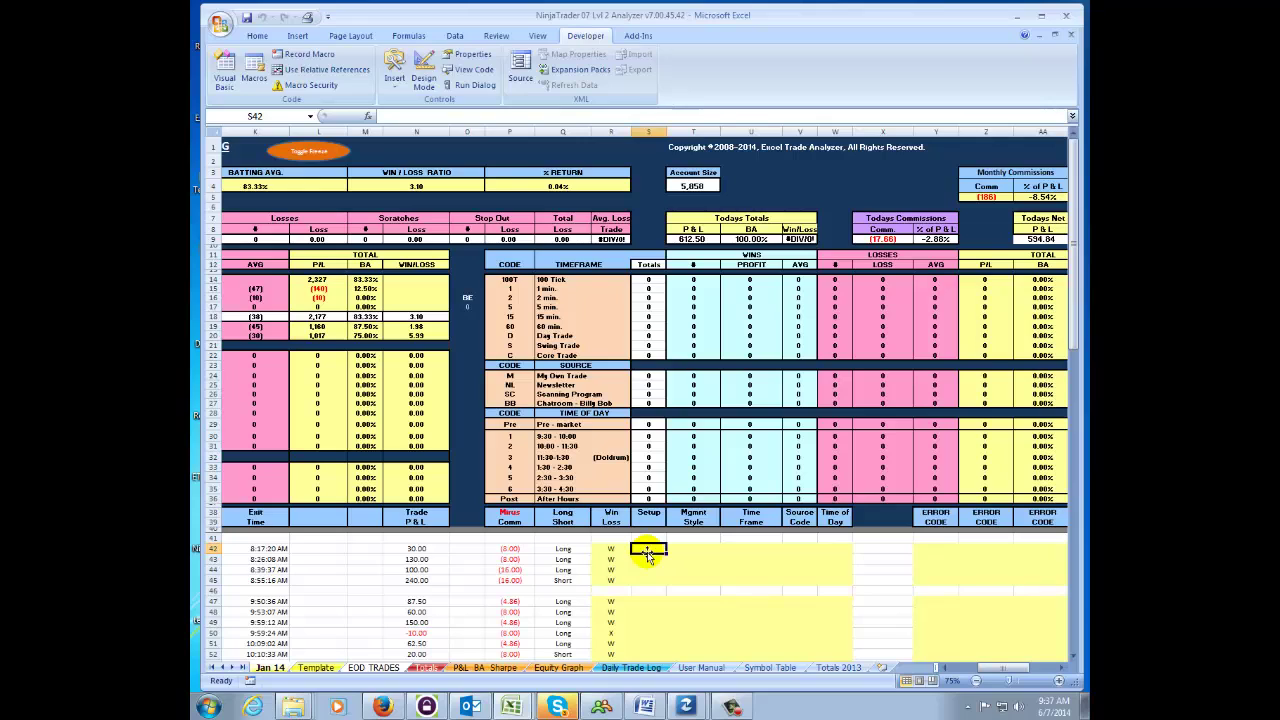
{"action": "type", "text": "BS"}
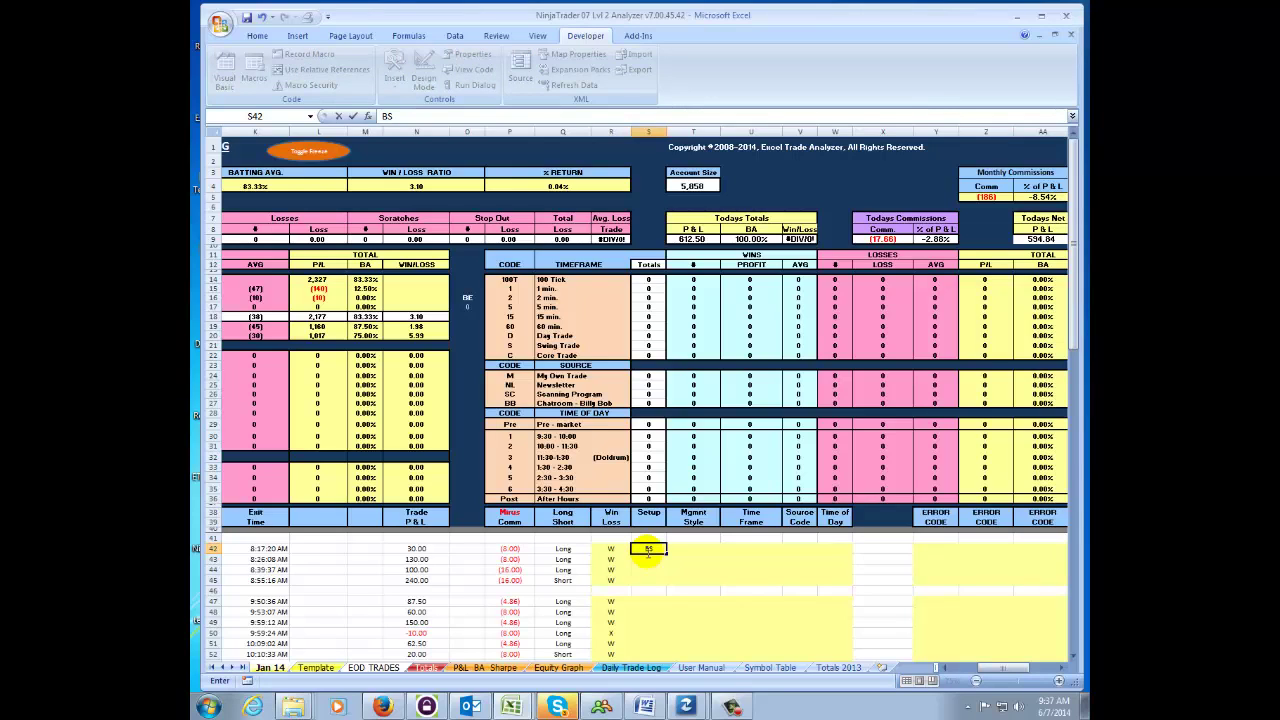
{"action": "key", "text": "Tab"}
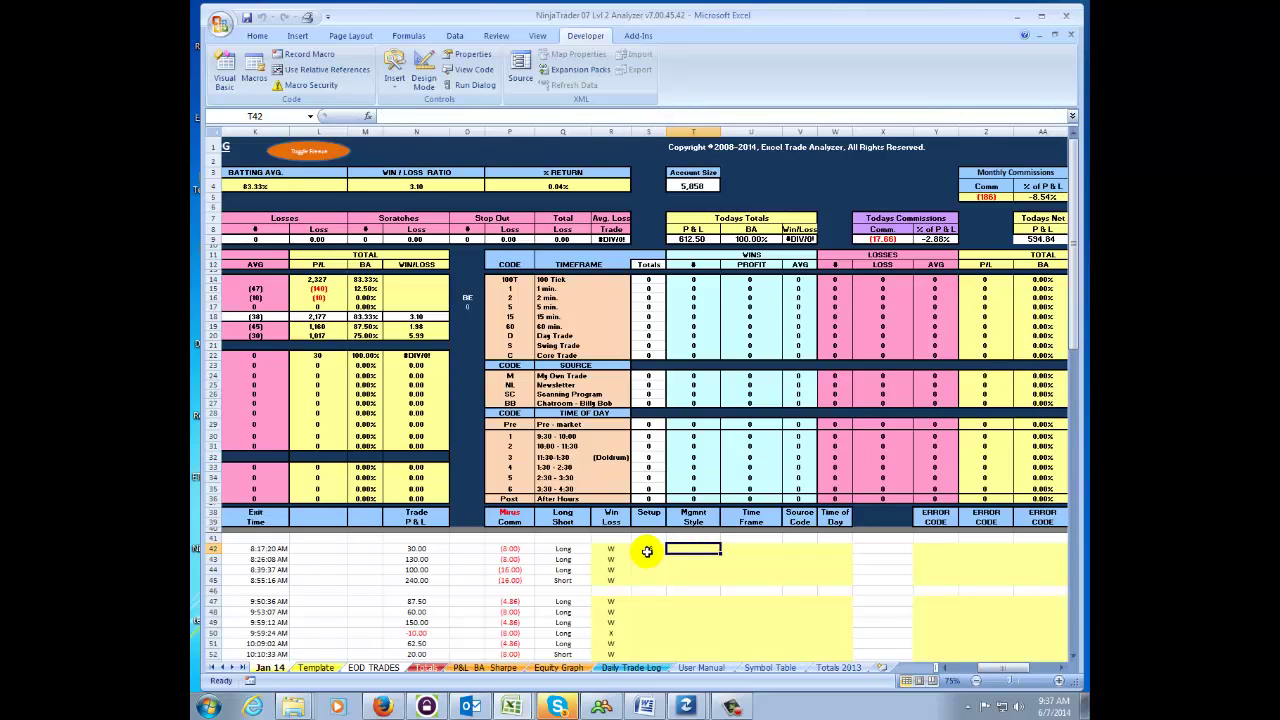
{"action": "type", "text": "S"}
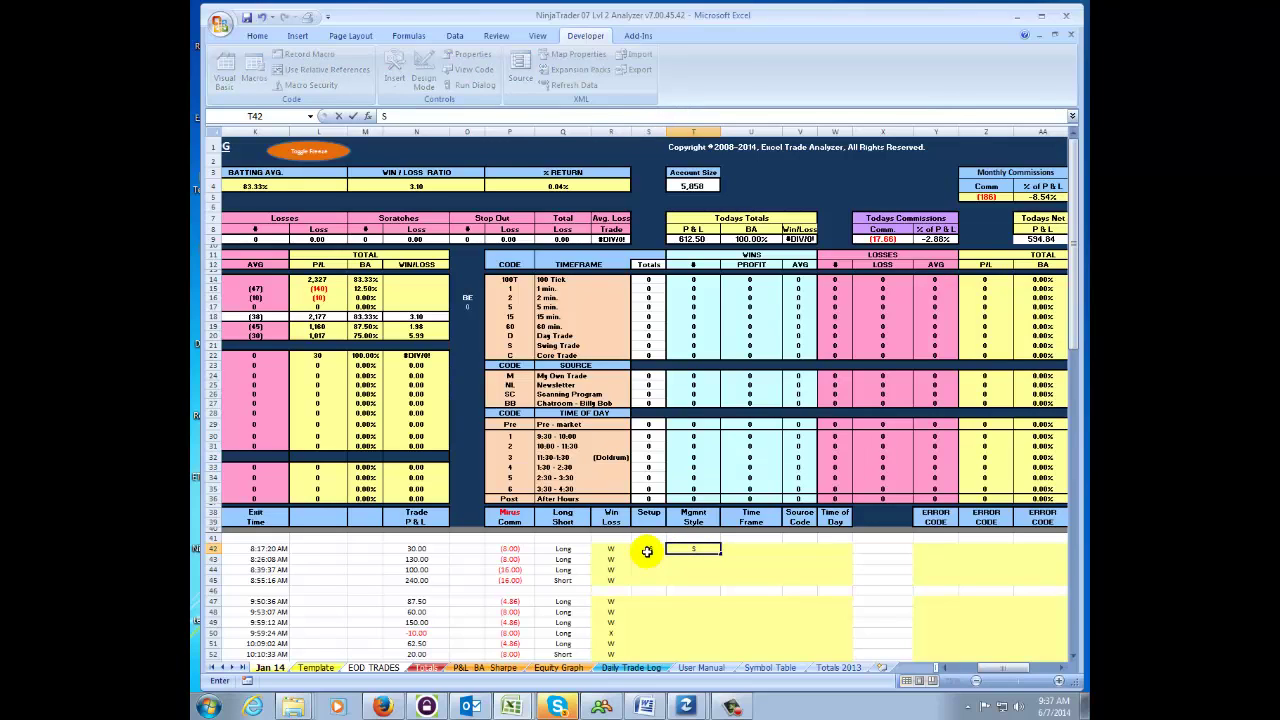
{"action": "key", "text": "Return"}
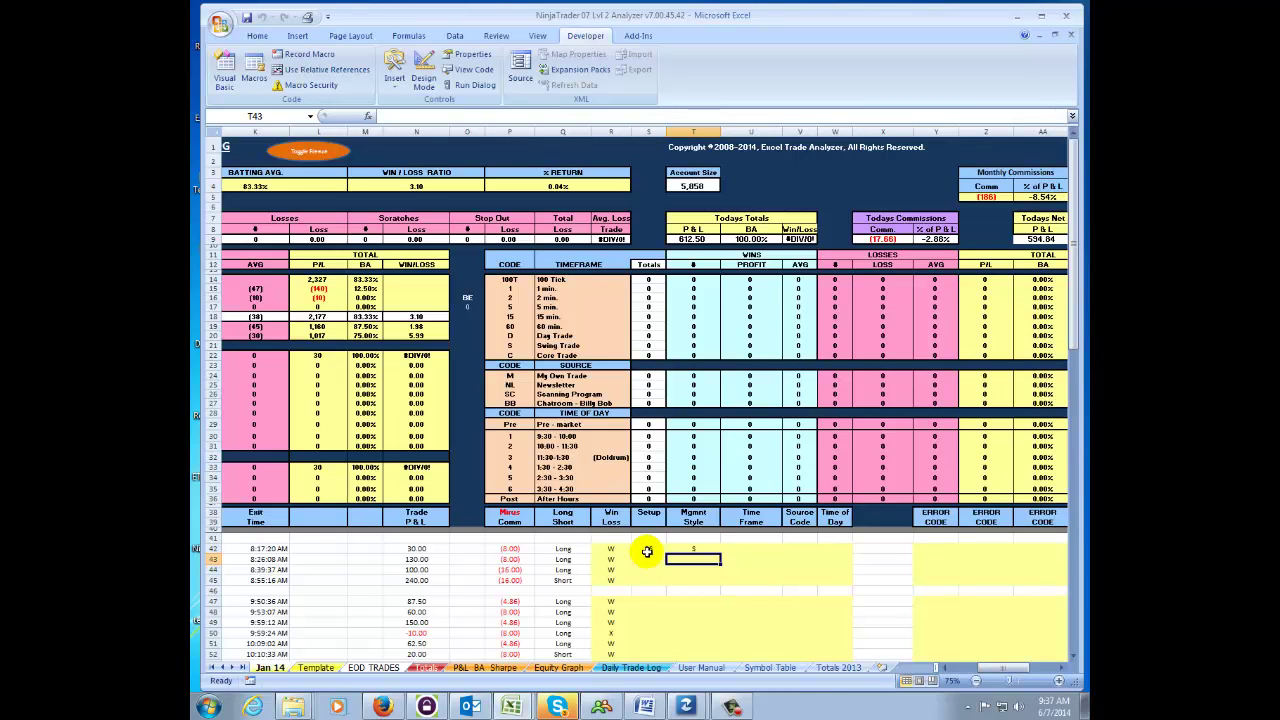
Step: Fill in time frame 2, source M, time of day Pre and error code 2
{"action": "key", "text": "Up"}
{"action": "key", "text": "Right"}
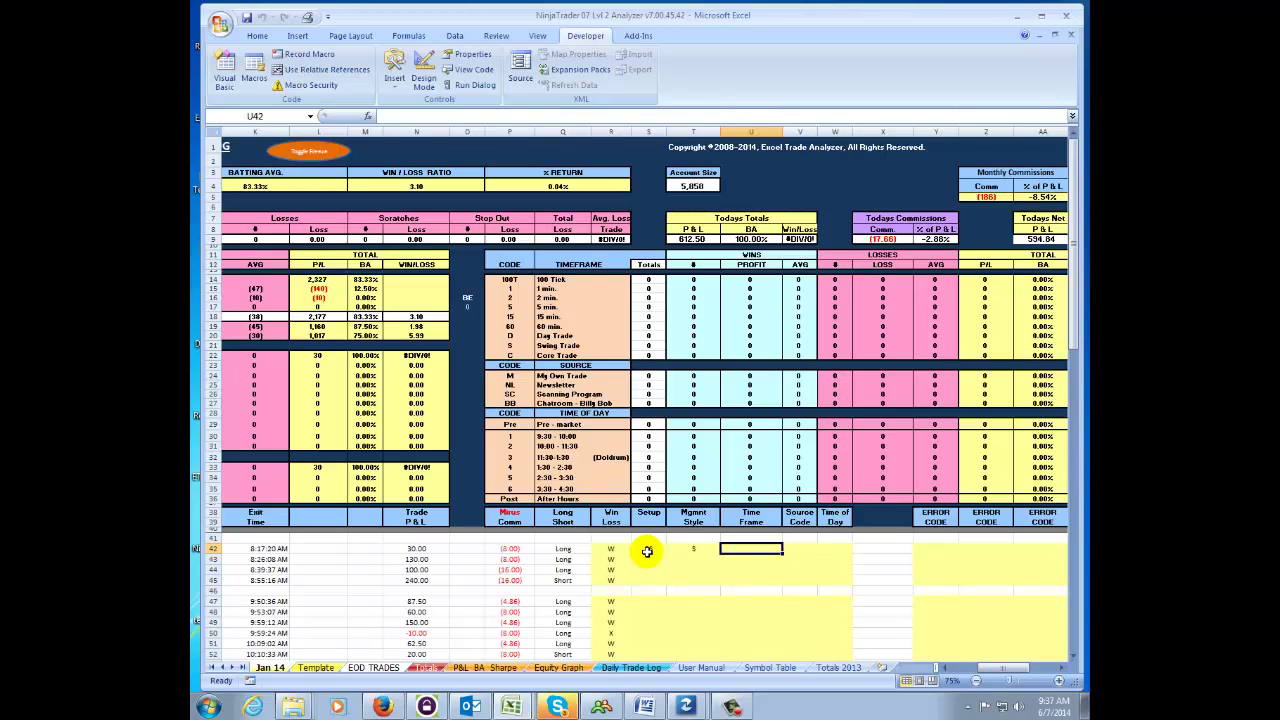
{"action": "type", "text": "2"}
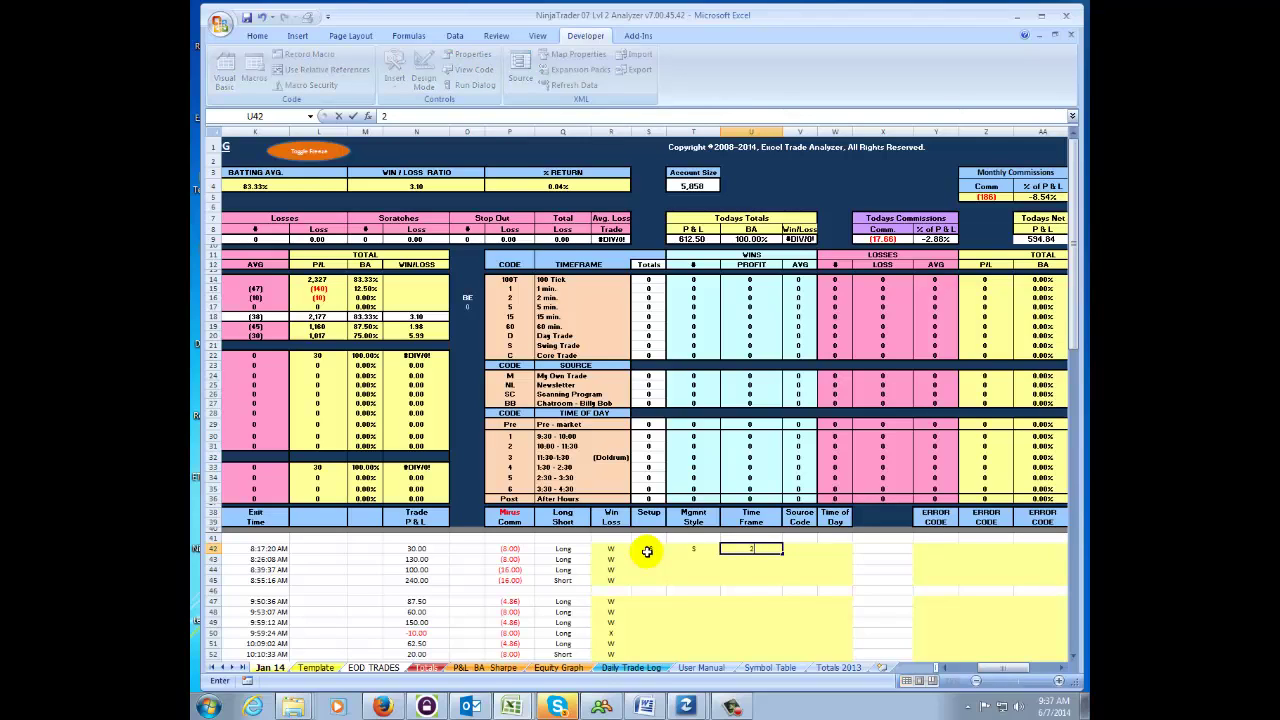
{"action": "key", "text": "Tab"}
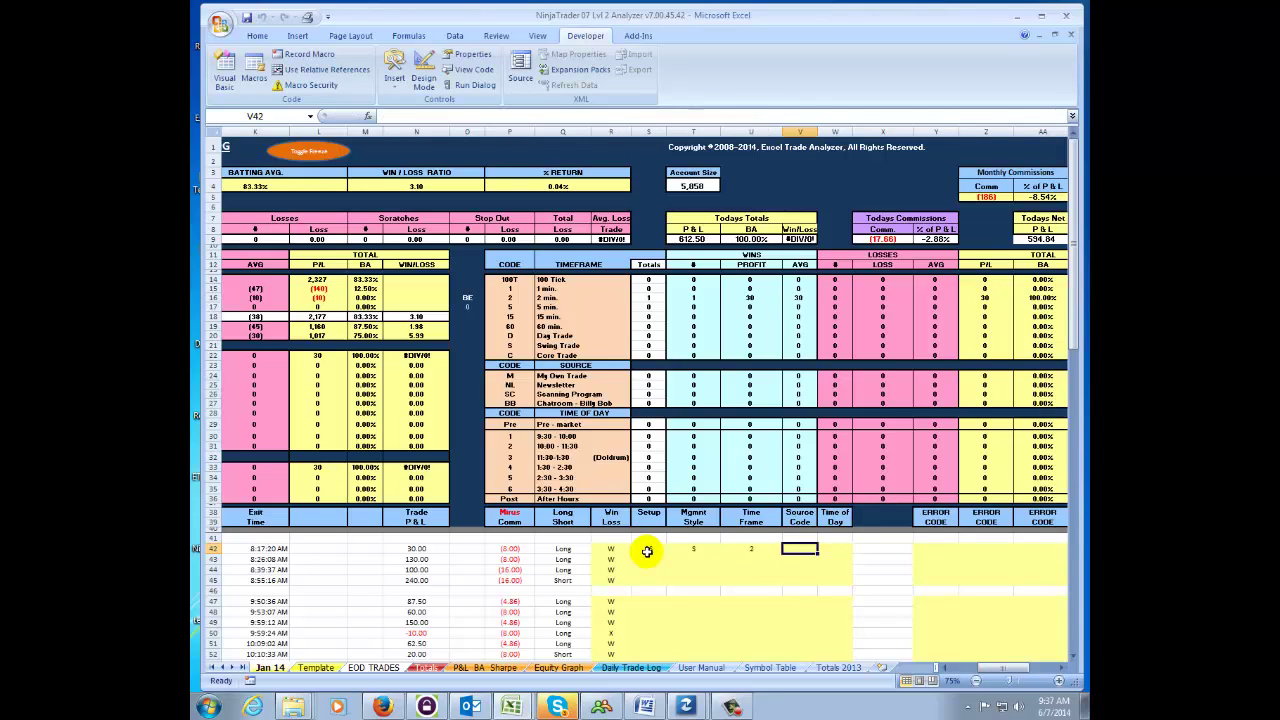
{"action": "type", "text": "M"}
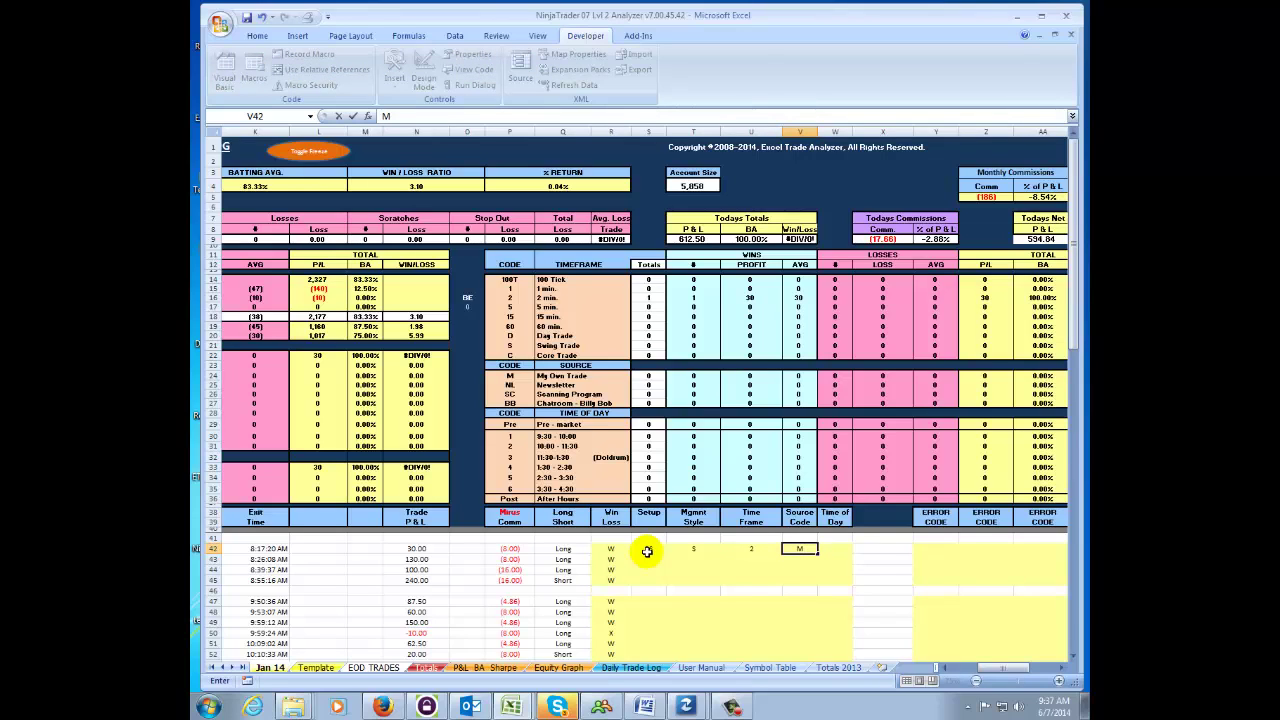
{"action": "key", "text": "Tab"}
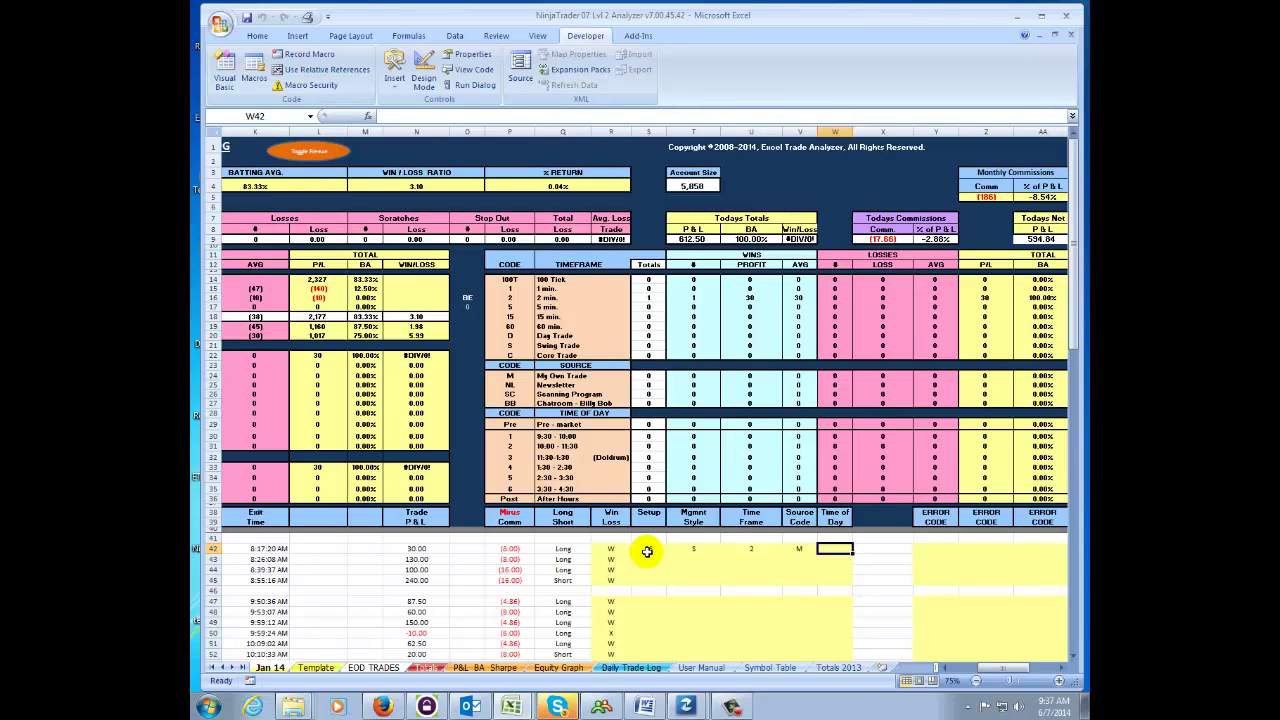
{"action": "type", "text": "Pre"}
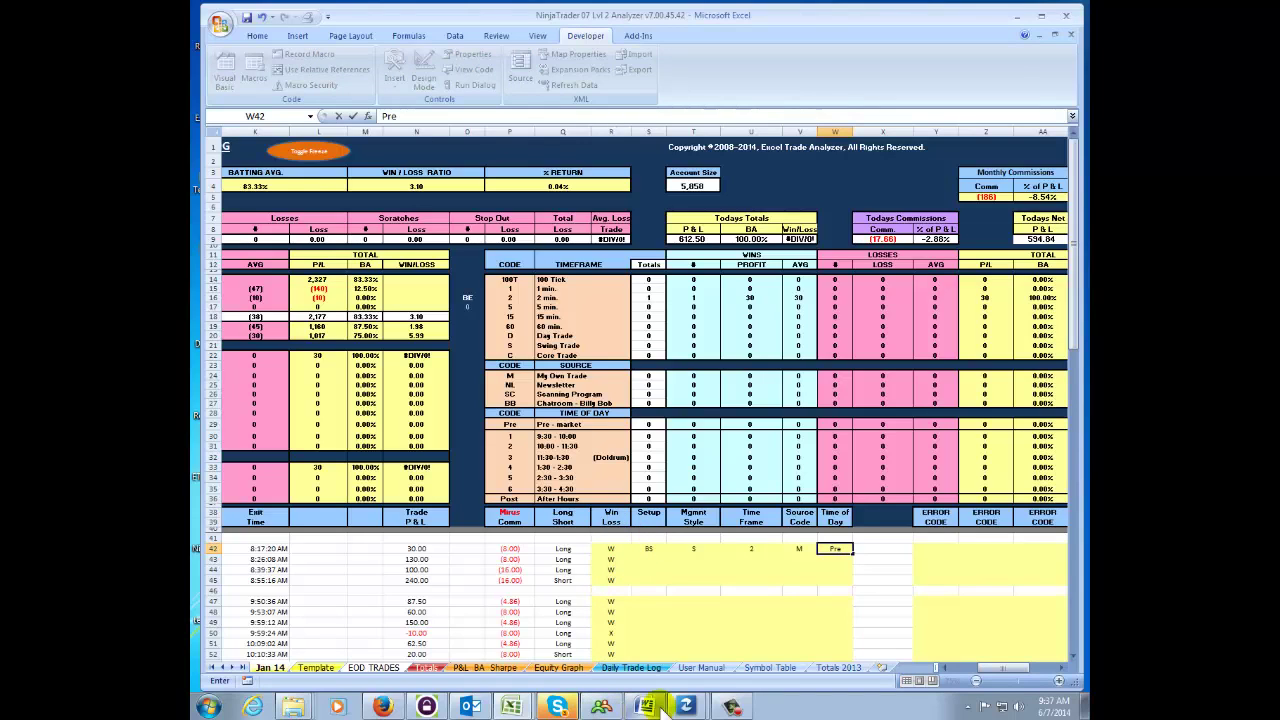
{"action": "left_click", "coordinate": [942, 549]}
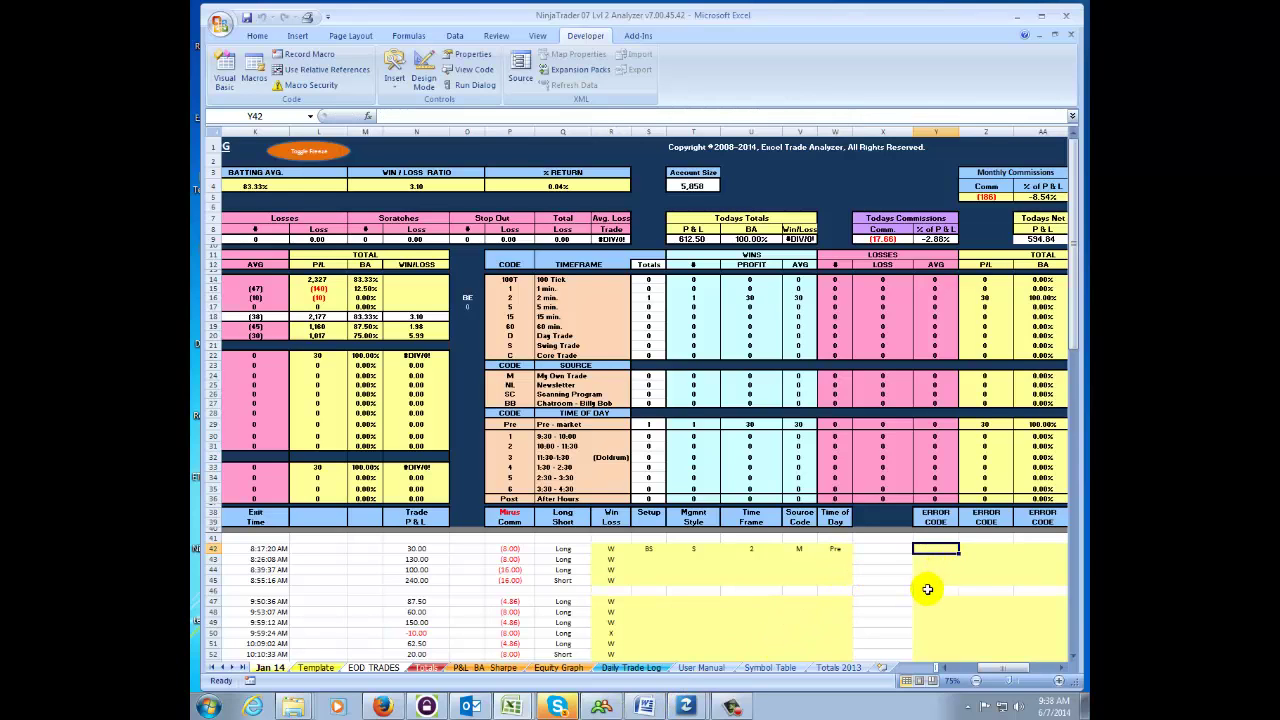
{"action": "type", "text": "2"}
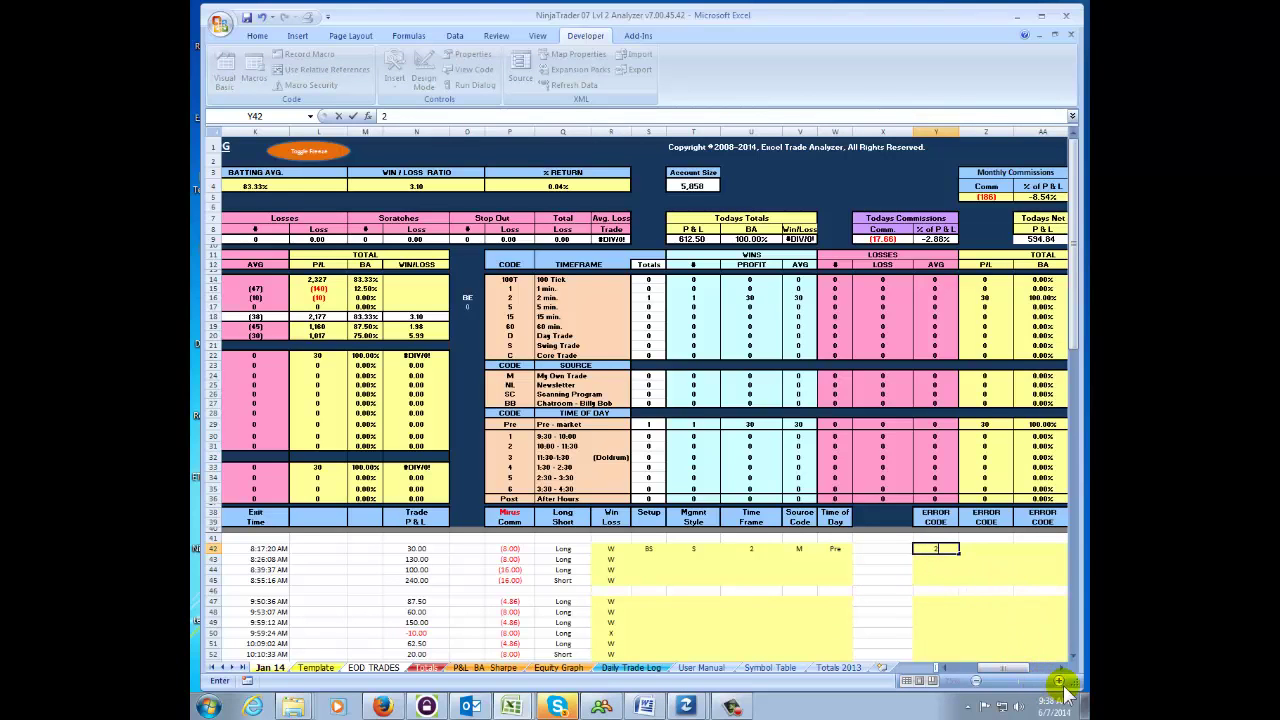
{"action": "scroll", "coordinate": [1062, 668], "scroll_direction": "right", "scroll_amount": 6}
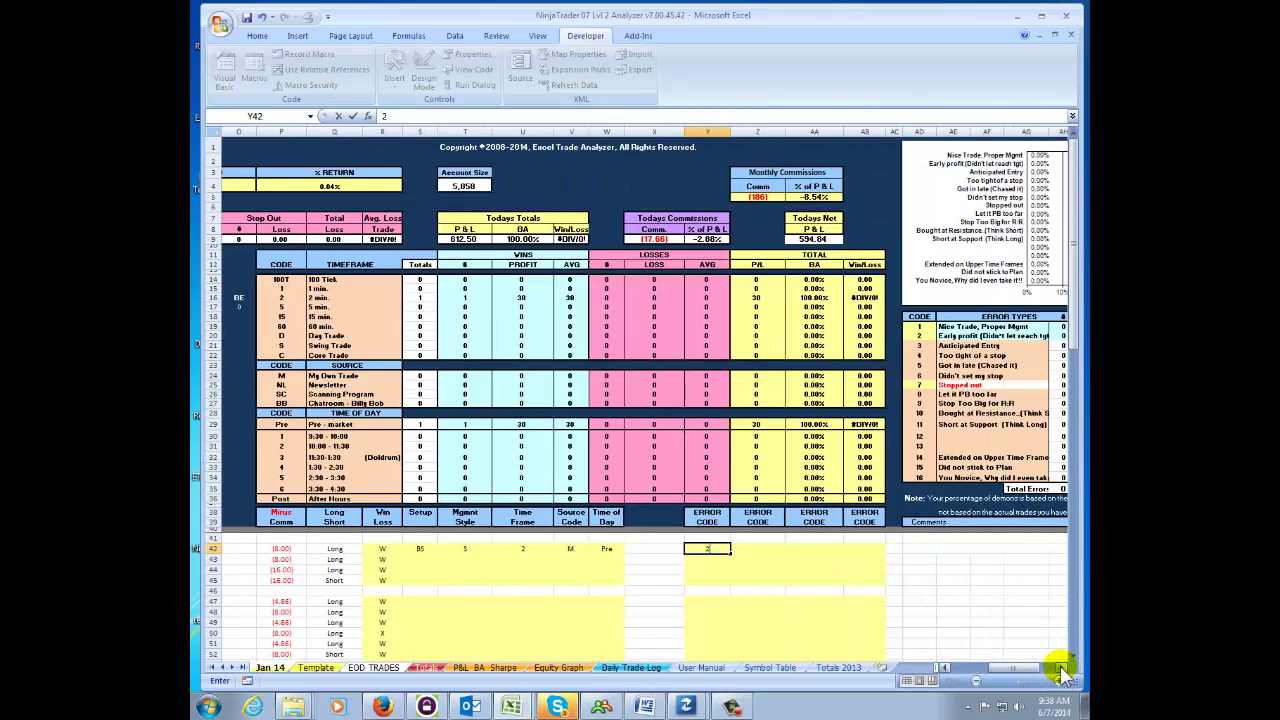
{"action": "scroll", "coordinate": [1062, 668], "scroll_direction": "right", "scroll_amount": 2}
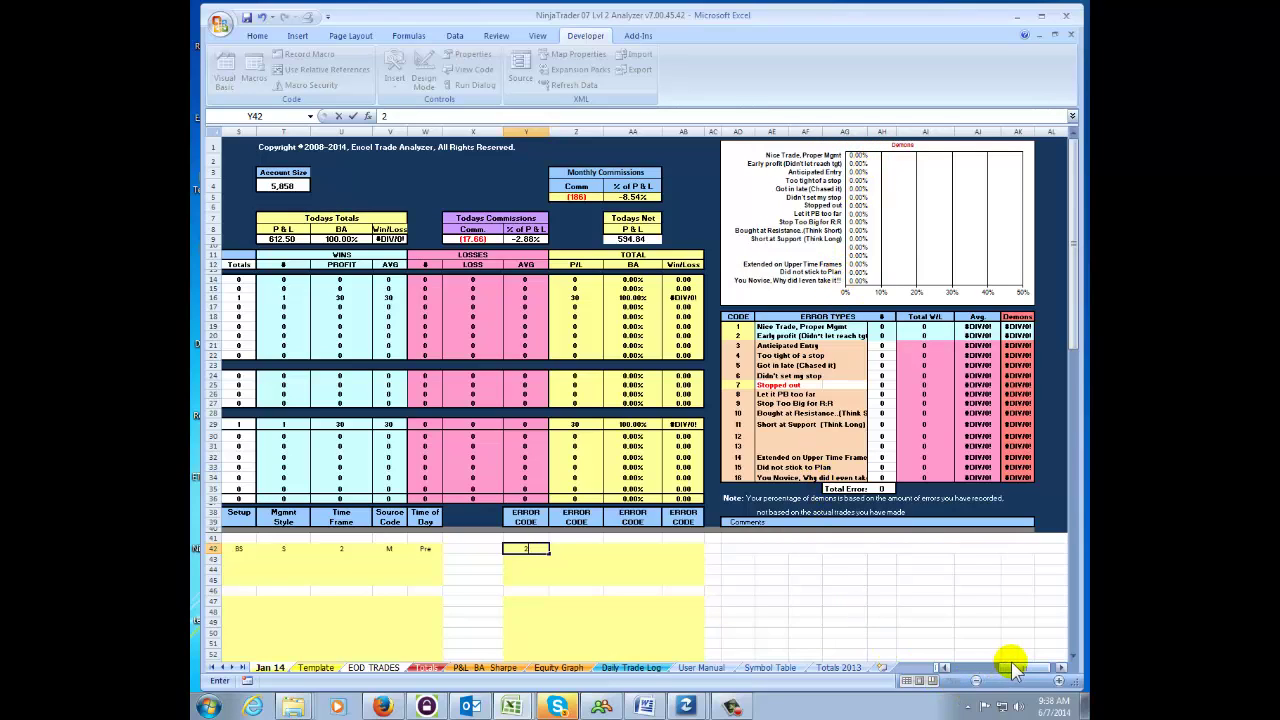
{"action": "left_click_drag", "start_coordinate": [1014, 667], "coordinate": [985, 665]}
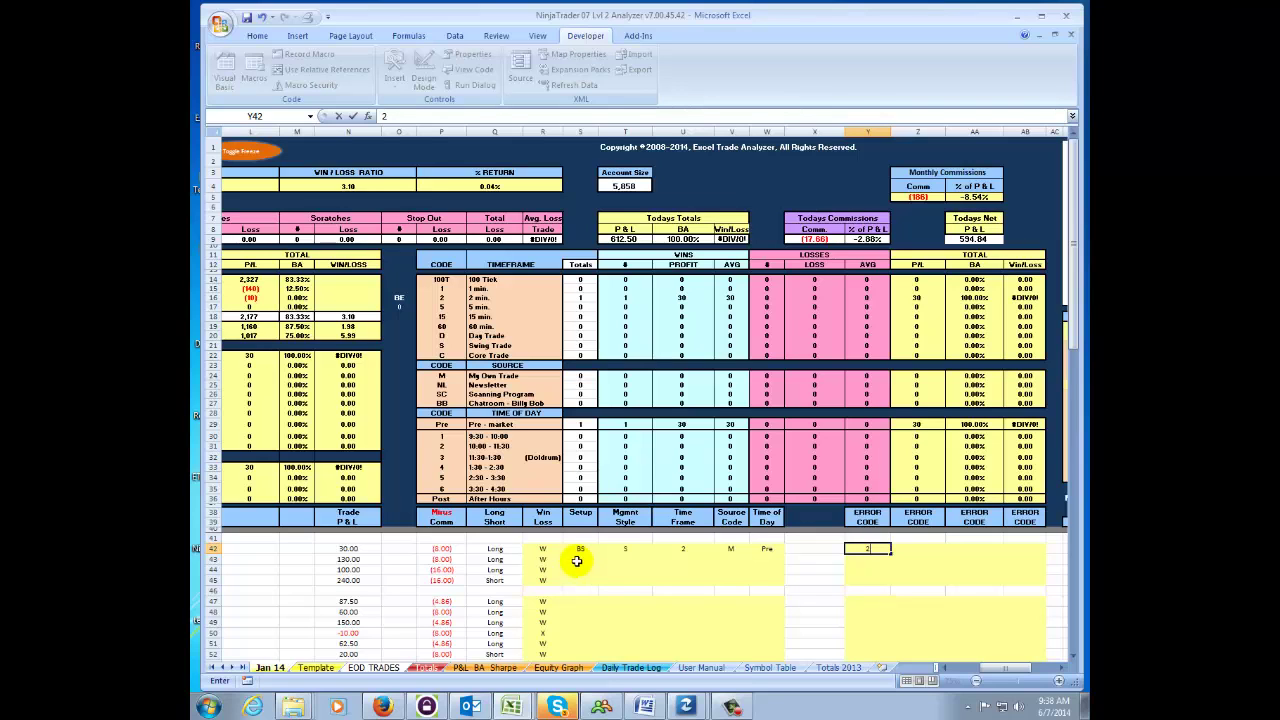
{"action": "left_click", "coordinate": [631, 668]}
{"action": "scroll", "coordinate": [572, 405], "scroll_direction": "up", "scroll_amount": 8}
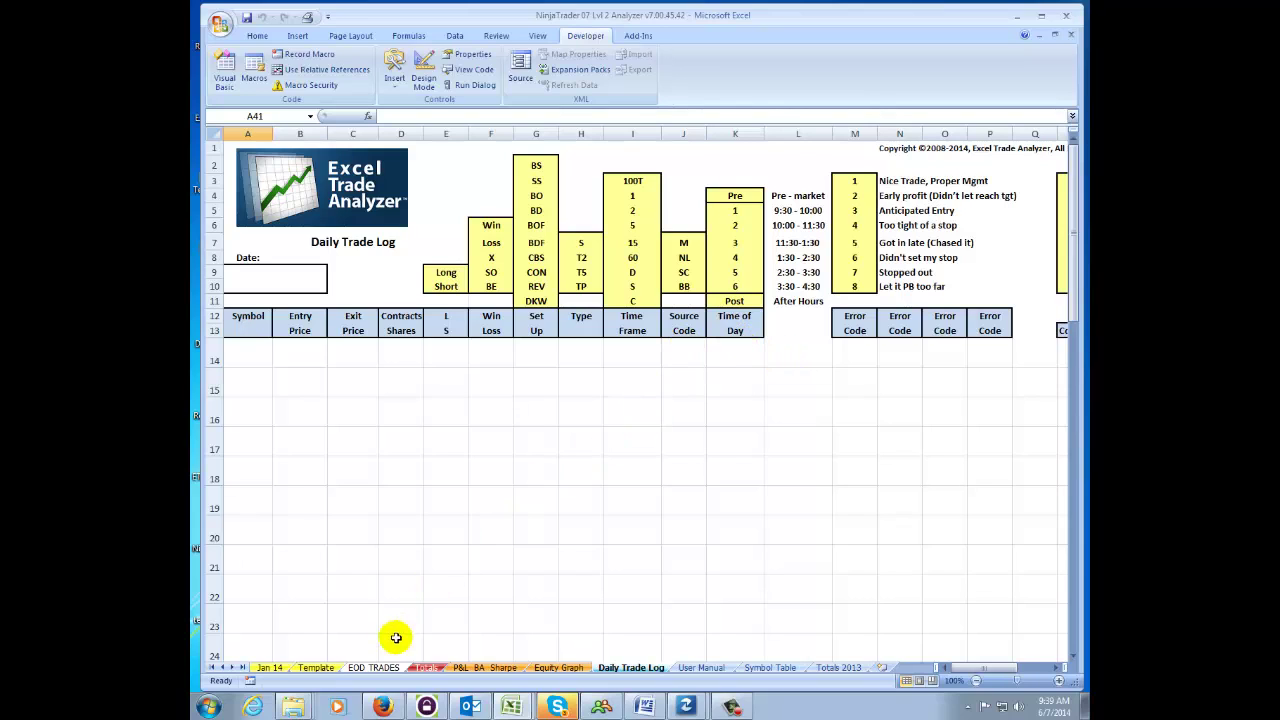
{"action": "left_click", "coordinate": [266, 668]}
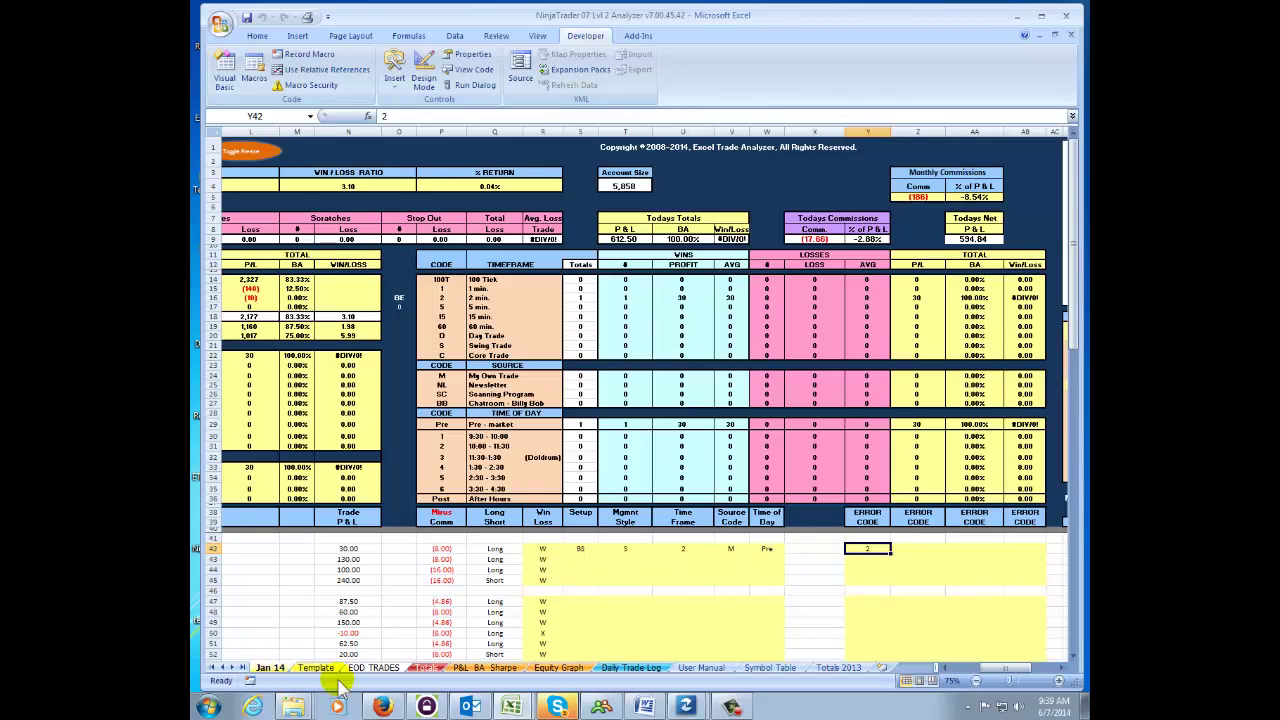
Step: Scroll back to column A and run Post All Dates to post every date's trades
{"action": "left_click", "coordinate": [945, 668]}
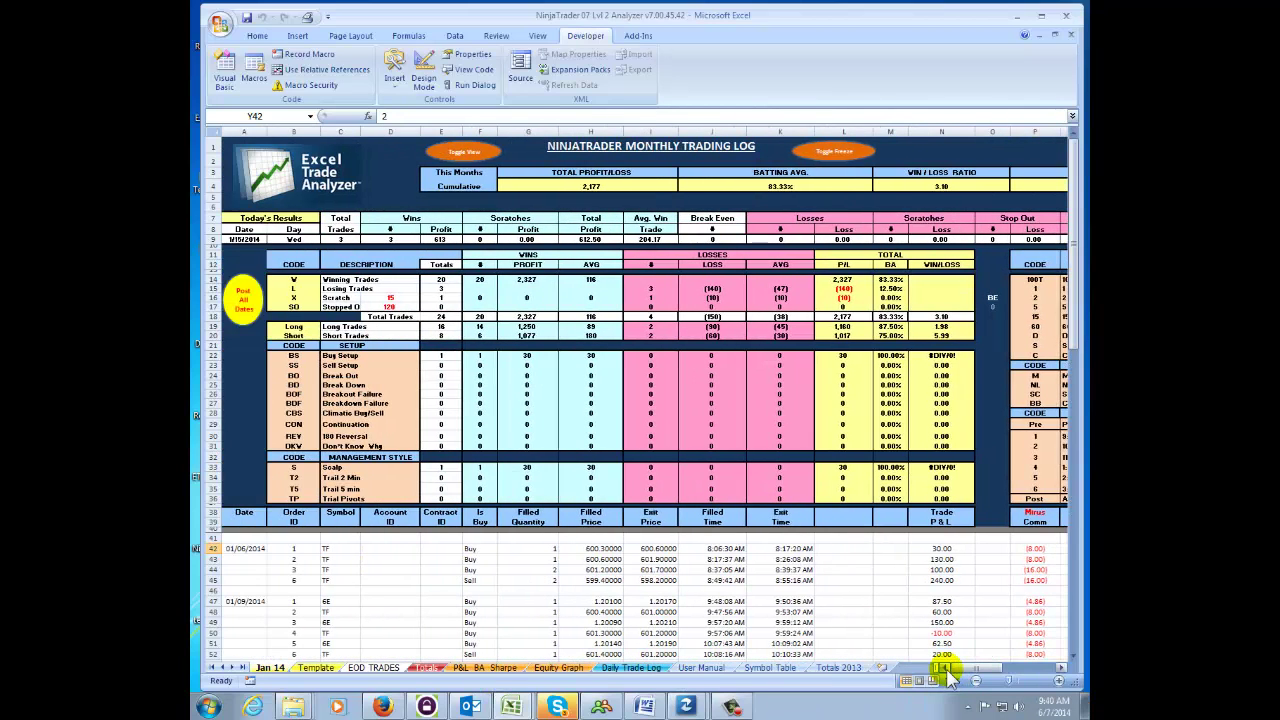
{"action": "left_click", "coordinate": [241, 298]}
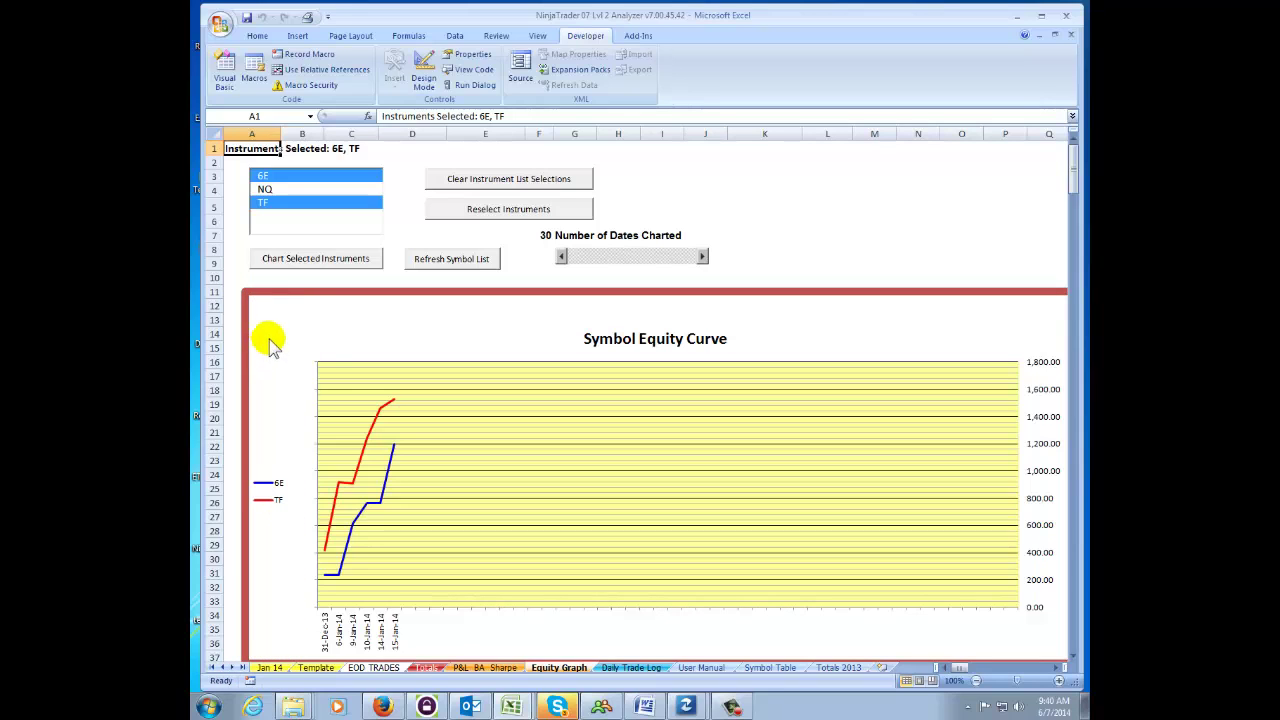
Step: Select NQ alongside 6E and TF and chart the three instruments' equity curves
{"action": "left_click", "coordinate": [266, 190]}
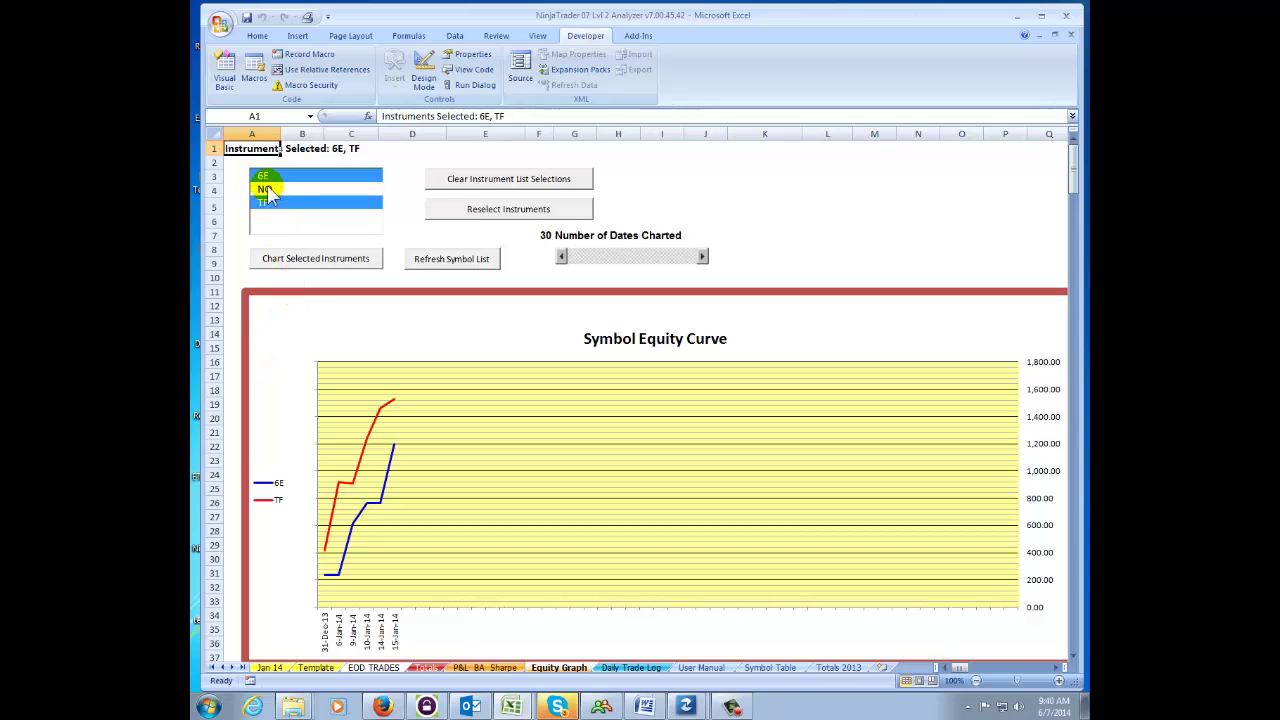
{"action": "left_click", "coordinate": [267, 191]}
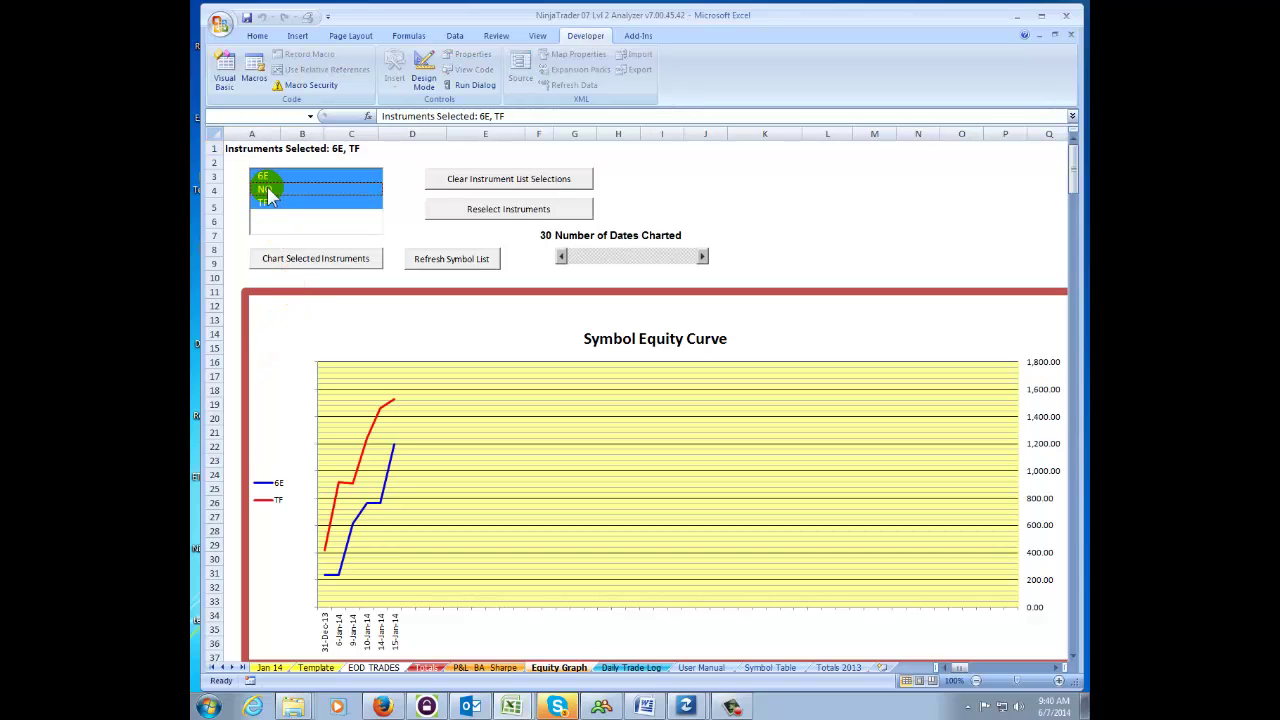
{"action": "left_click", "coordinate": [307, 259]}
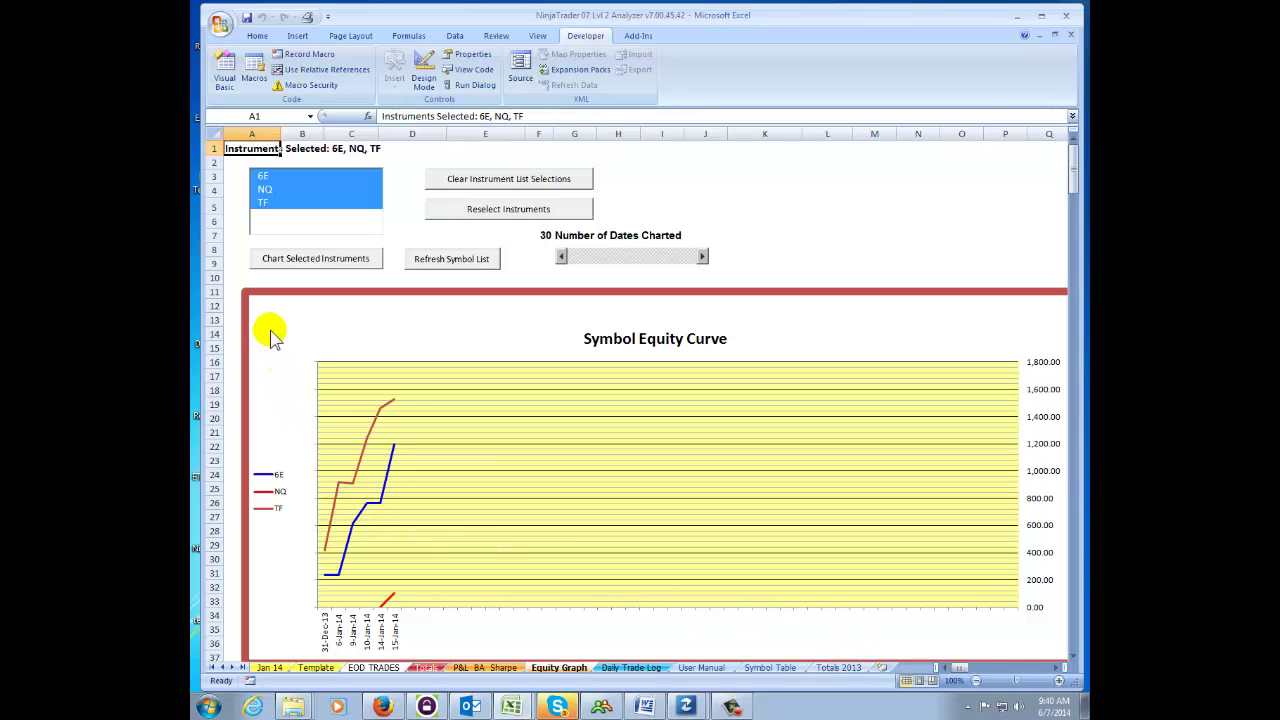
Step: Return to the Jan 14 log showing 24 trades and 2,177 total profit/loss
{"action": "left_click", "coordinate": [268, 667]}
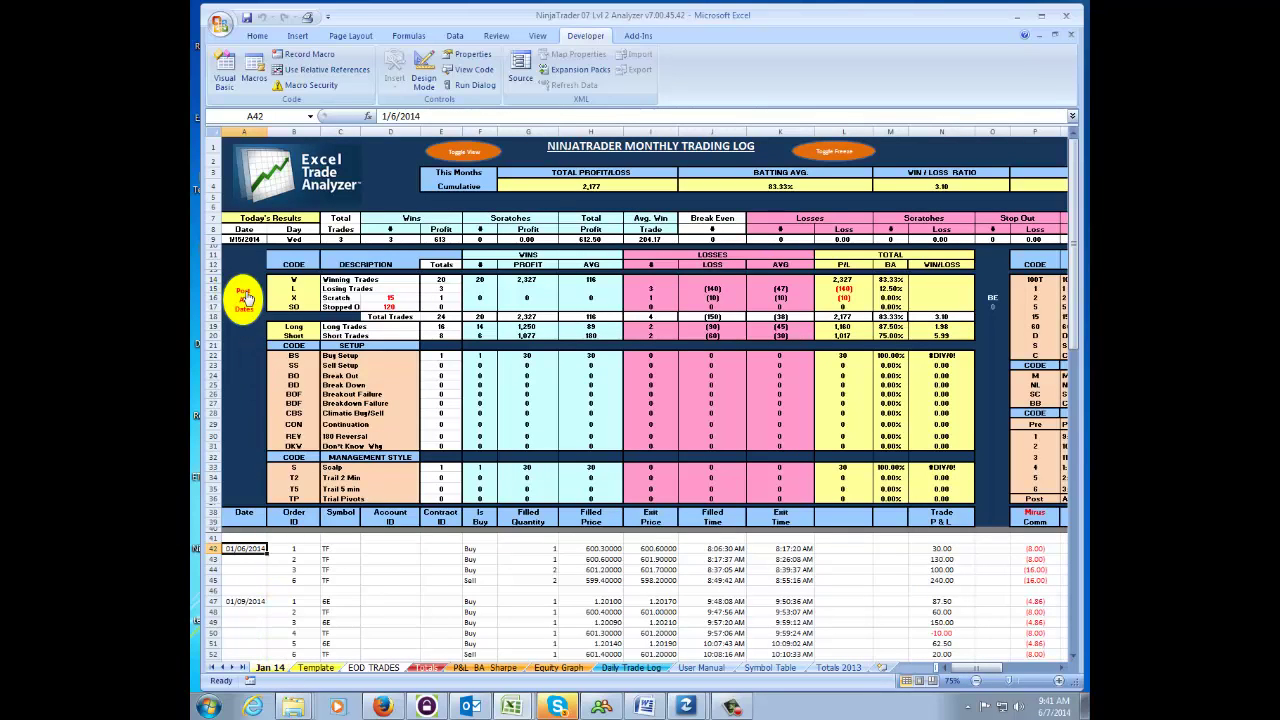